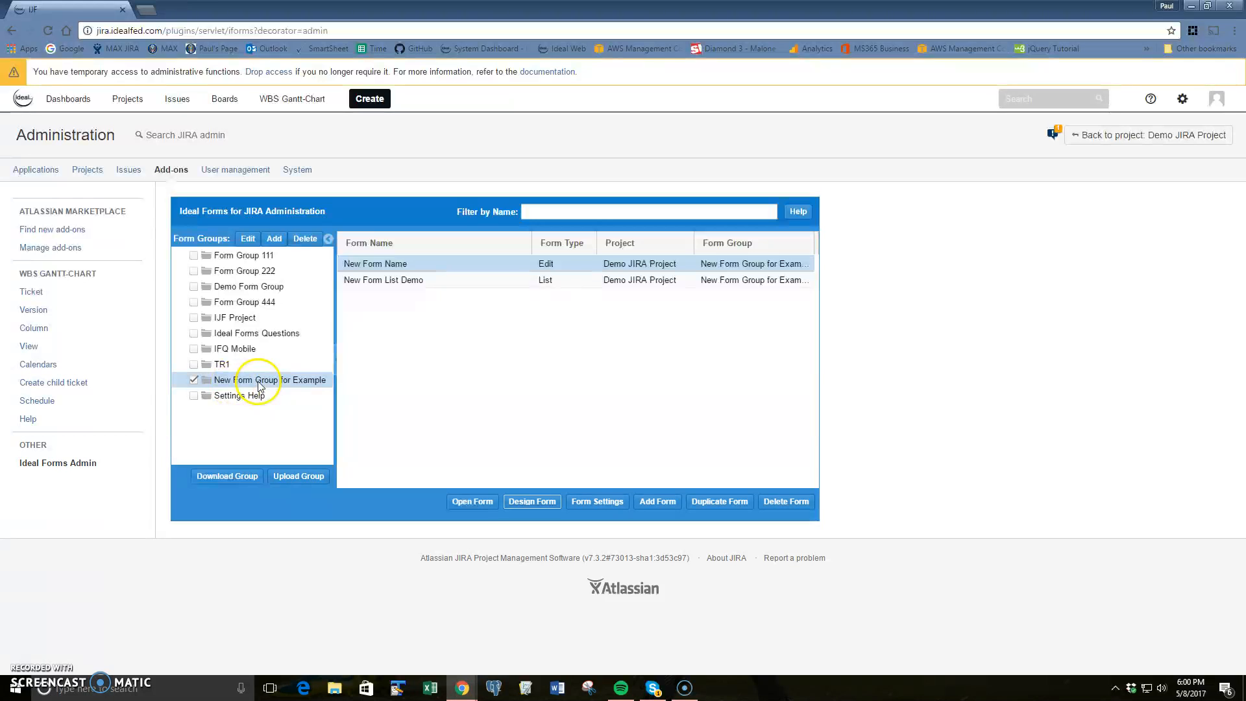
# - Open the New Form Name edit form in the designer, display its layout grid and view the html cell's layout options
pyautogui.click(416, 279)
pyautogui.click(417, 264)
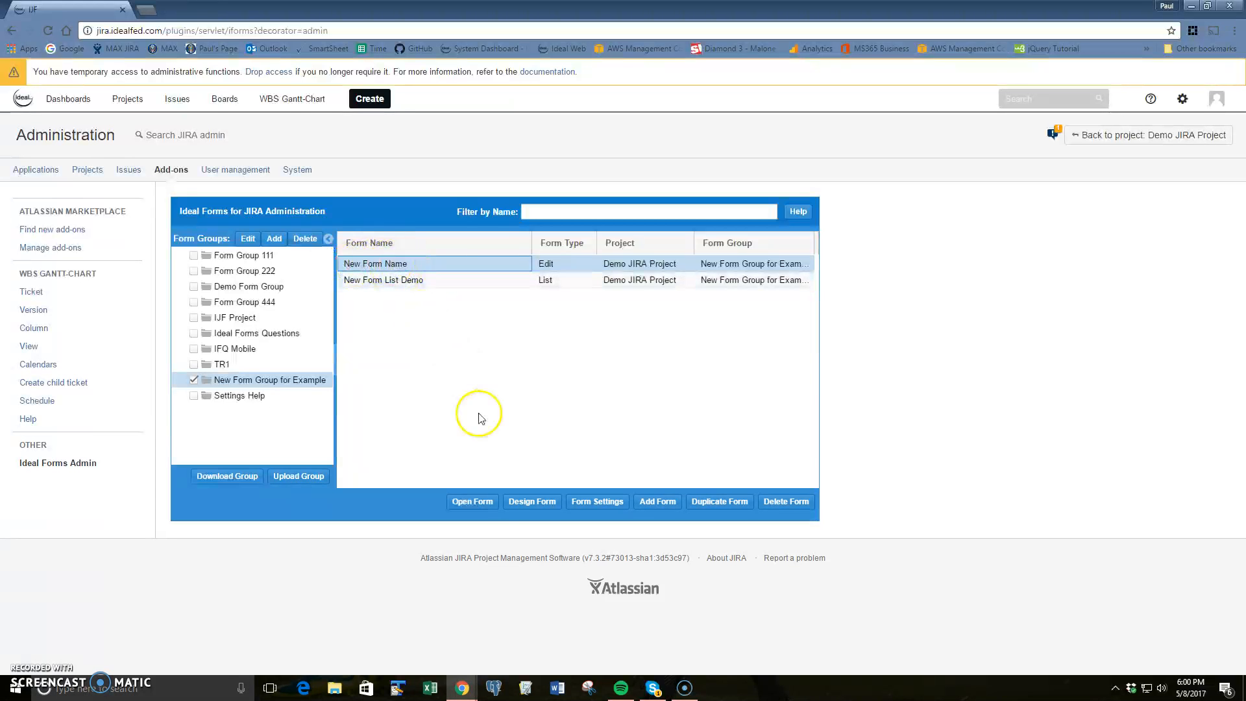
pyautogui.click(519, 503)
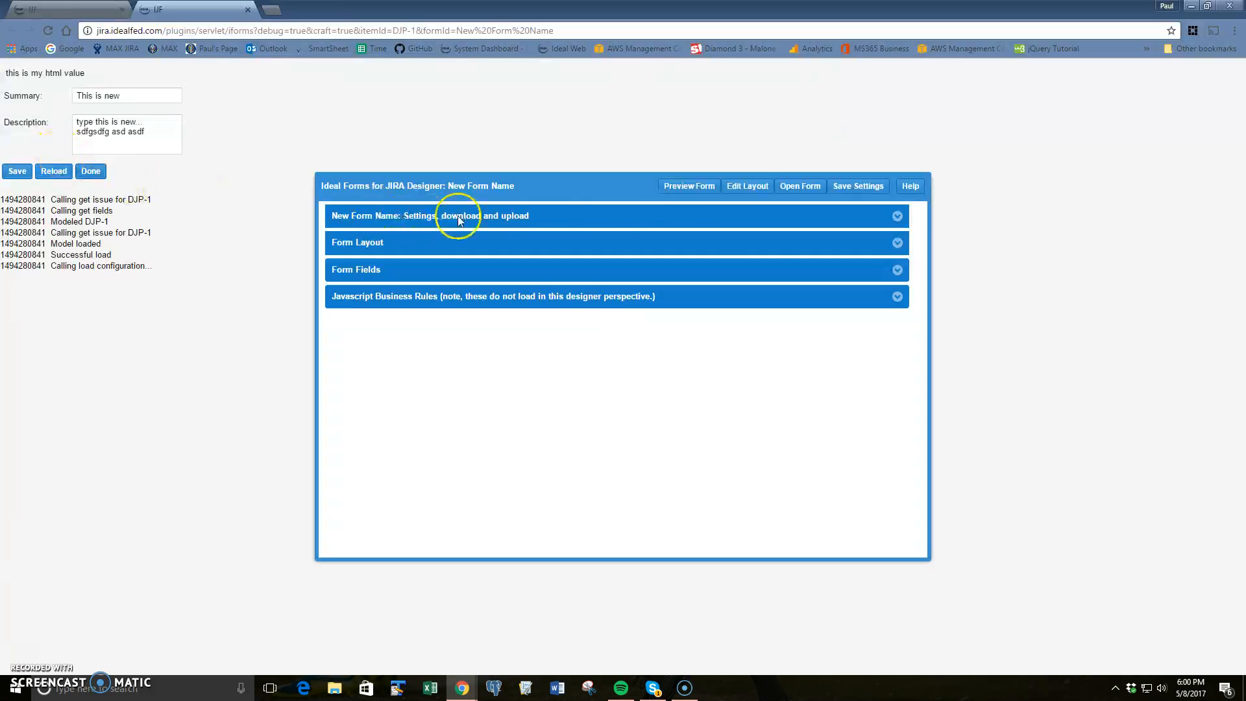
pyautogui.click(756, 191)
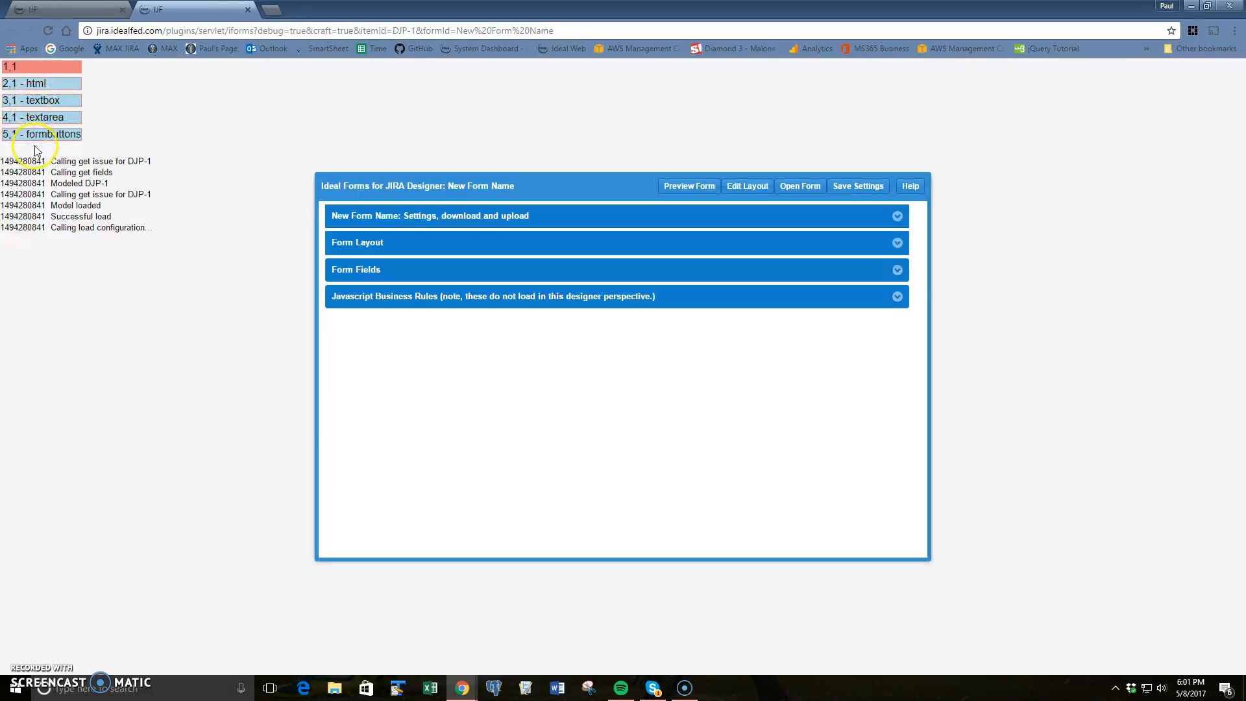
pyautogui.rightClick(34, 83)
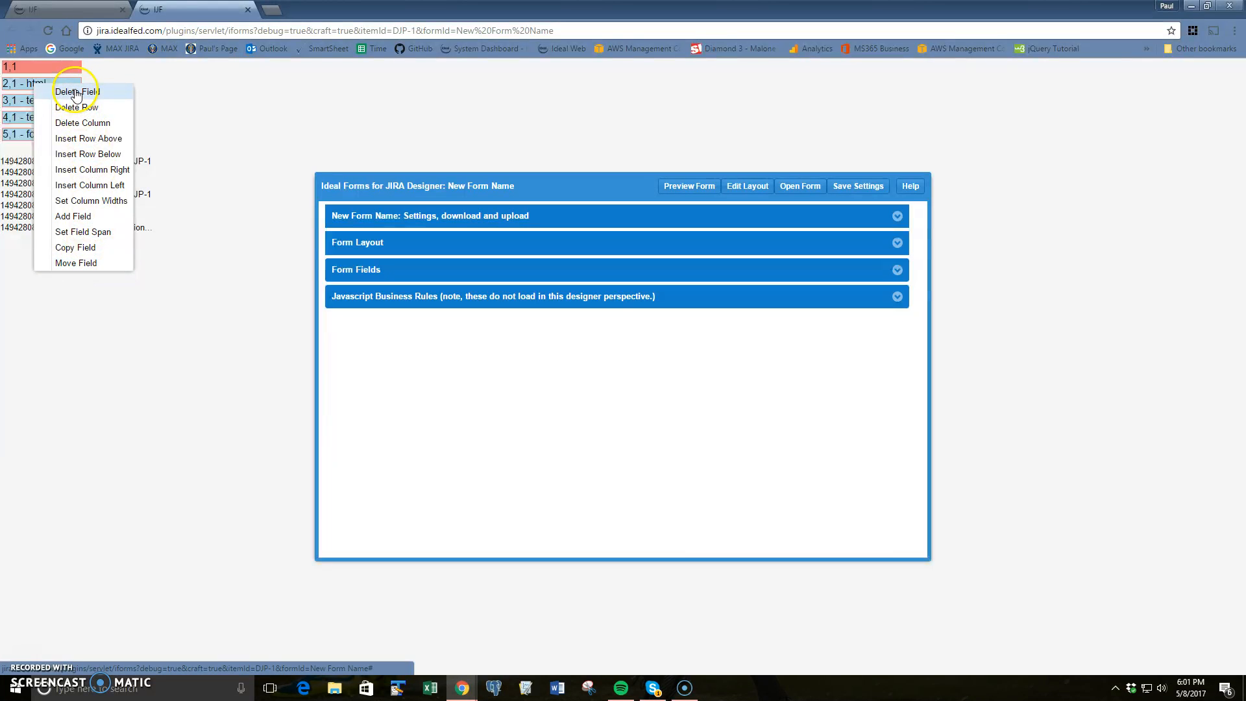
pyautogui.click(198, 126)
# - Set the form layout to 8 rows and 6 columns and refresh the layout grid
pyautogui.click(901, 243)
pyautogui.moveTo(426, 265); pyautogui.dragTo(403, 267)
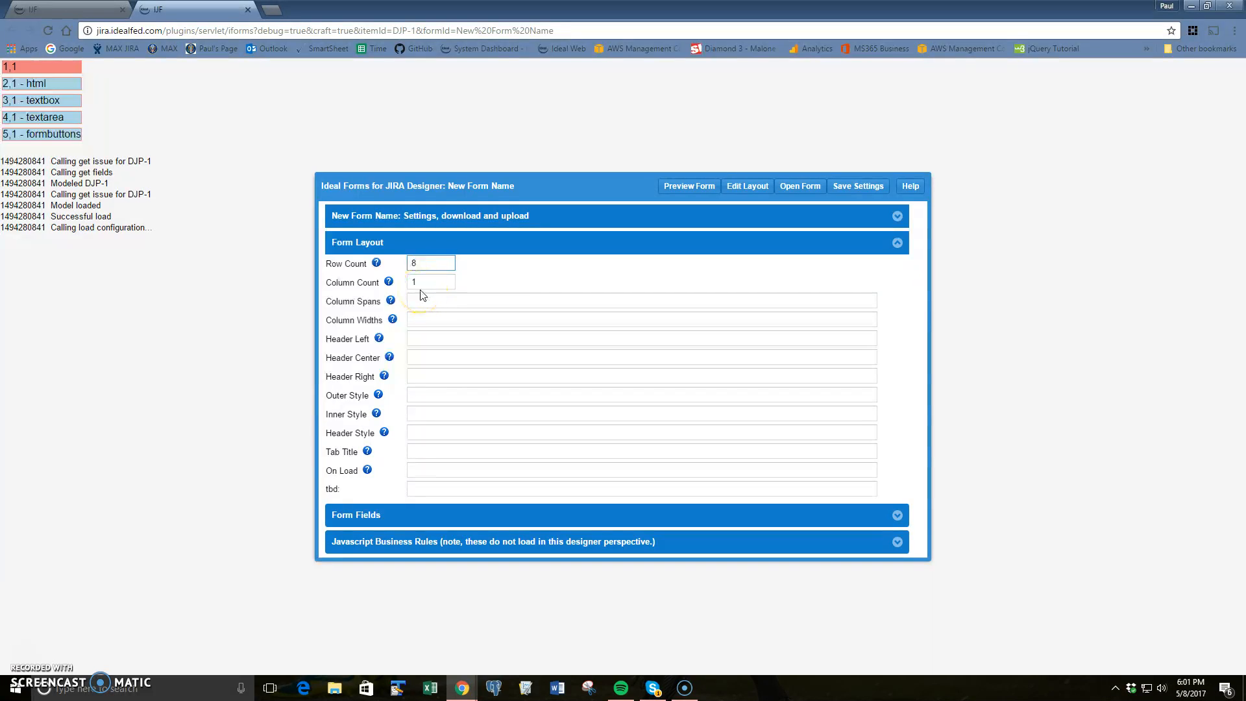
pyautogui.click(375, 284)
pyautogui.click(741, 195)
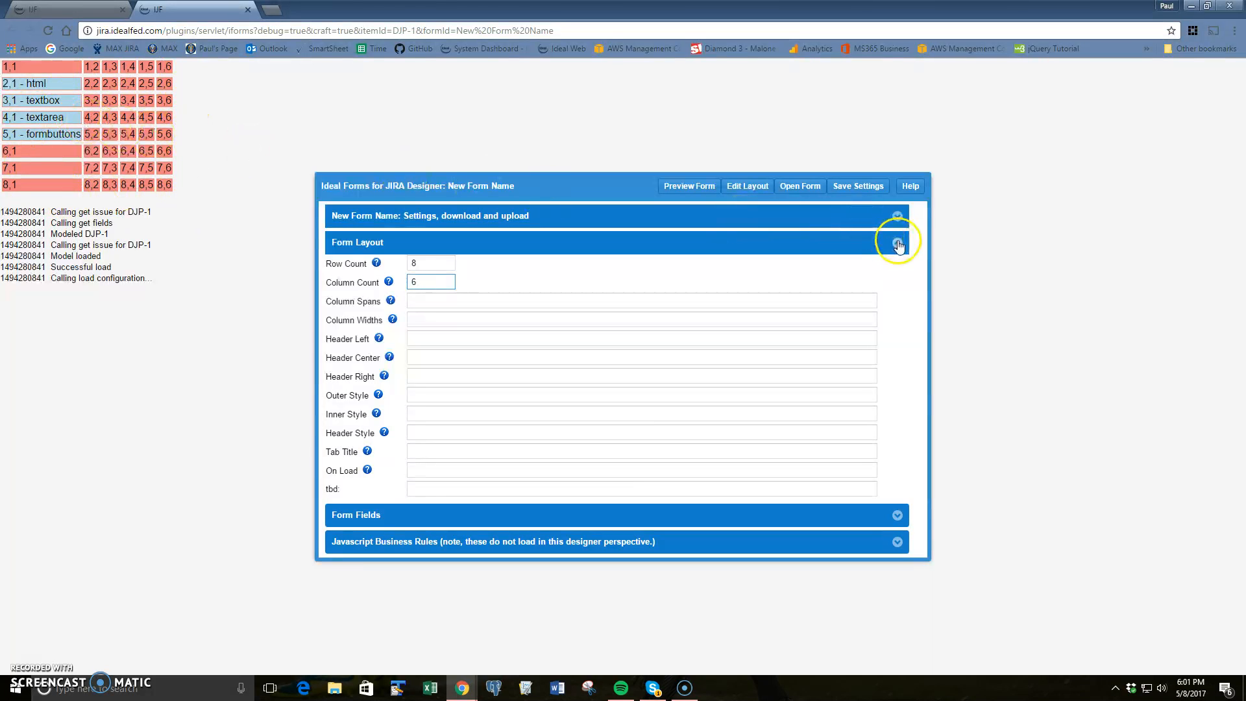
# - Move the designer window away from the layout grid, collapse Form Layout and expand Form Fields
pyautogui.moveTo(626, 185); pyautogui.dragTo(732, 199)
pyautogui.click(1002, 258)
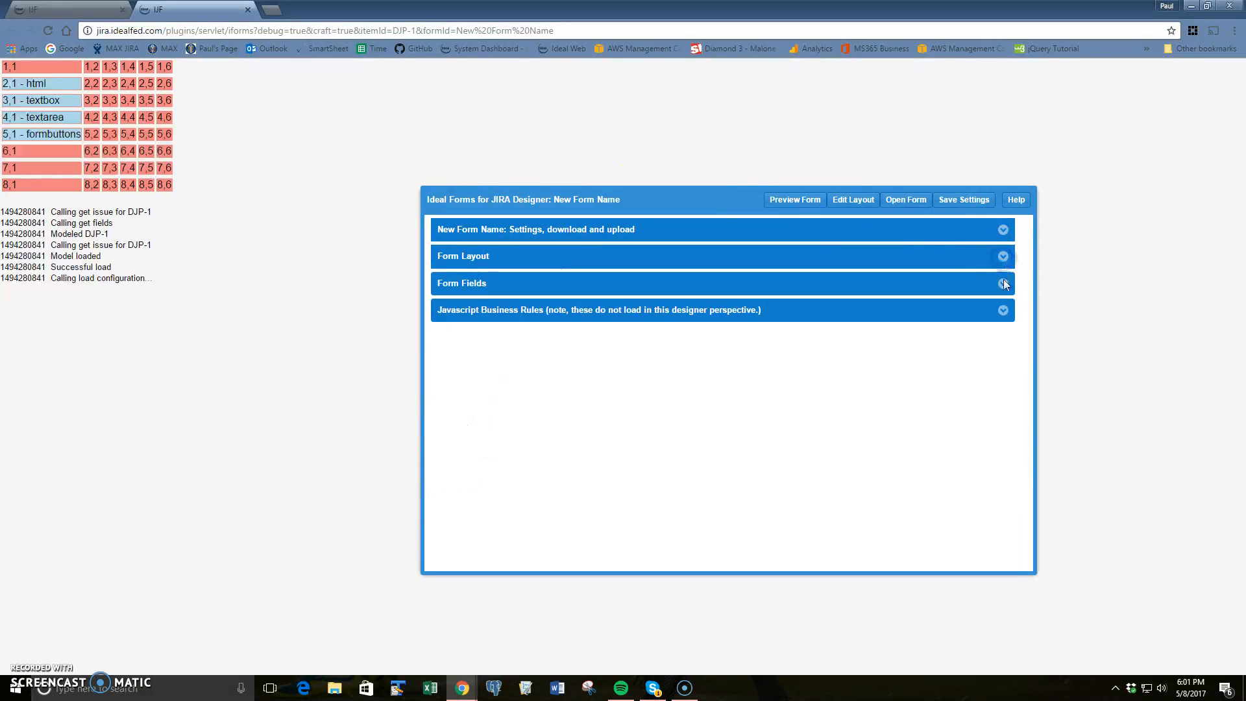
pyautogui.click(1003, 285)
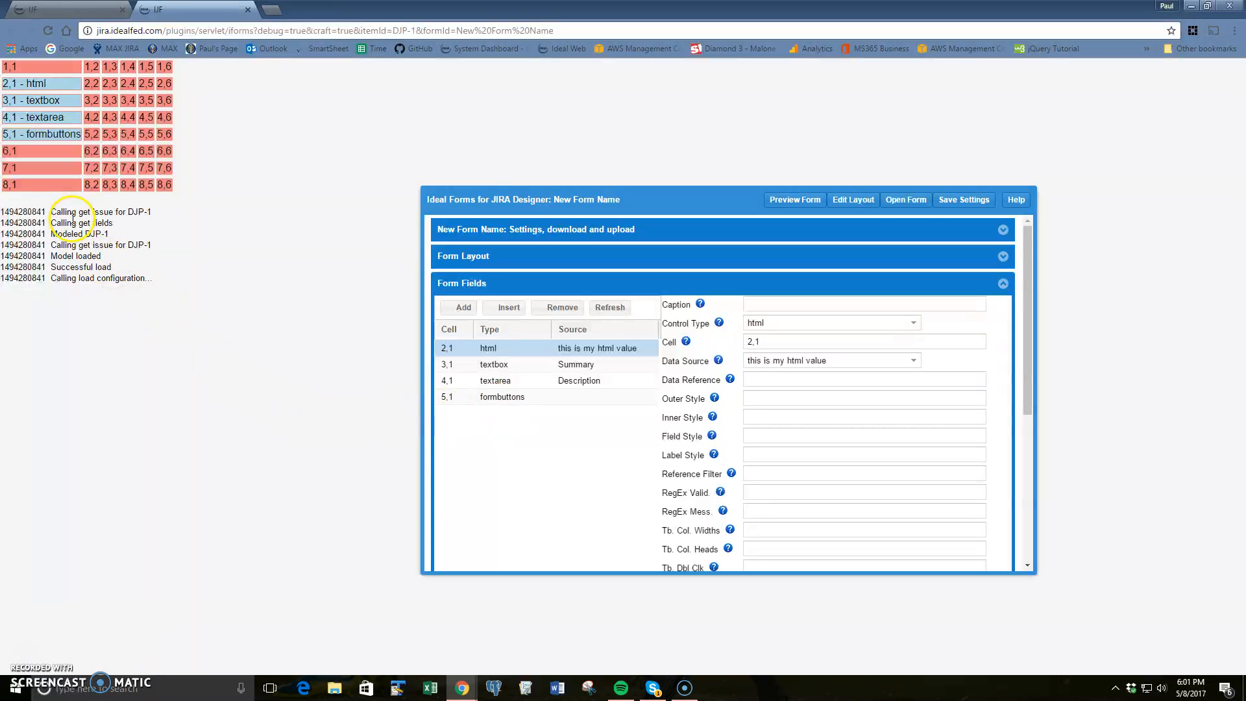
# - Inspect the field settings and layout options of the html, formbuttons, textarea and textbox cells from the layout grid
pyautogui.rightClick(35, 83)
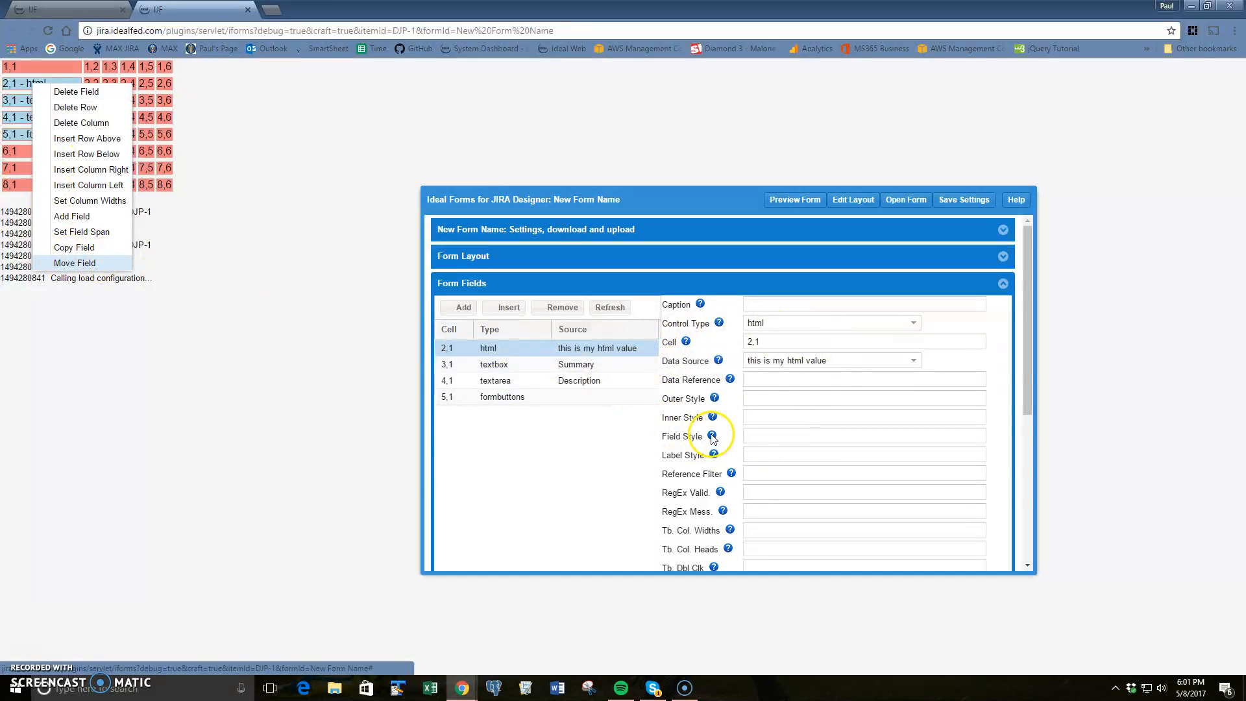
pyautogui.rightClick(13, 135)
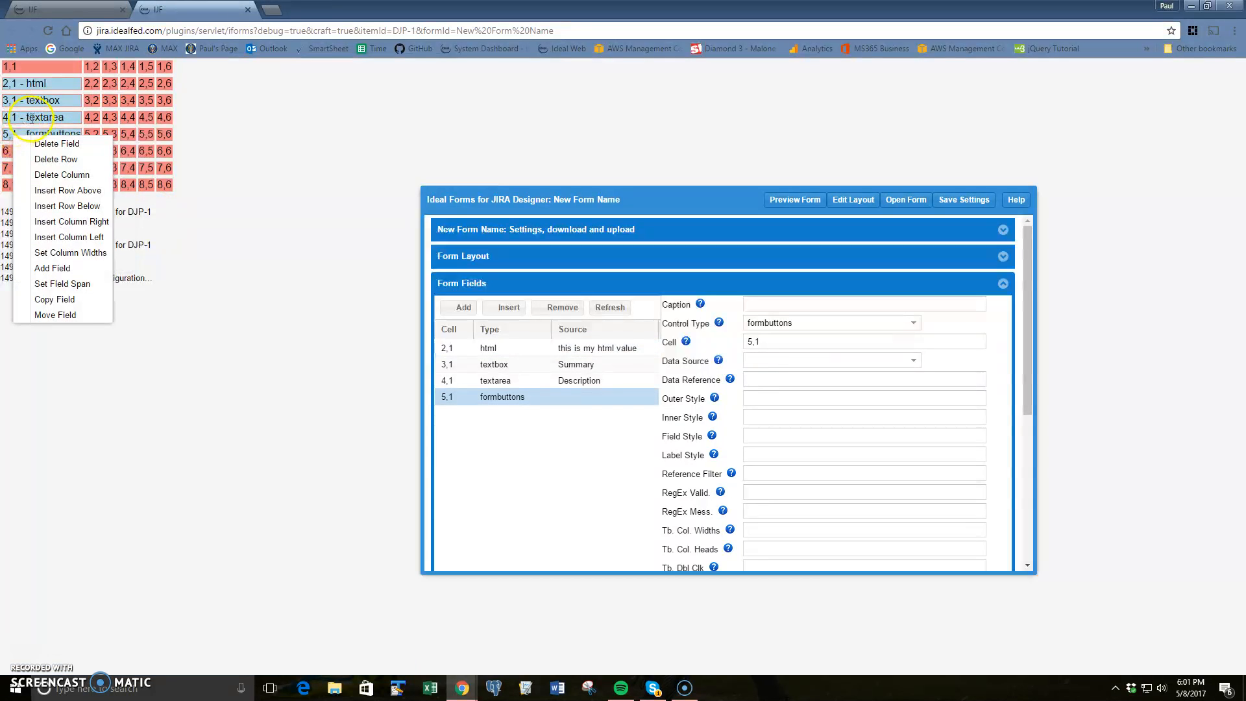
pyautogui.rightClick(31, 119)
pyautogui.rightClick(32, 104)
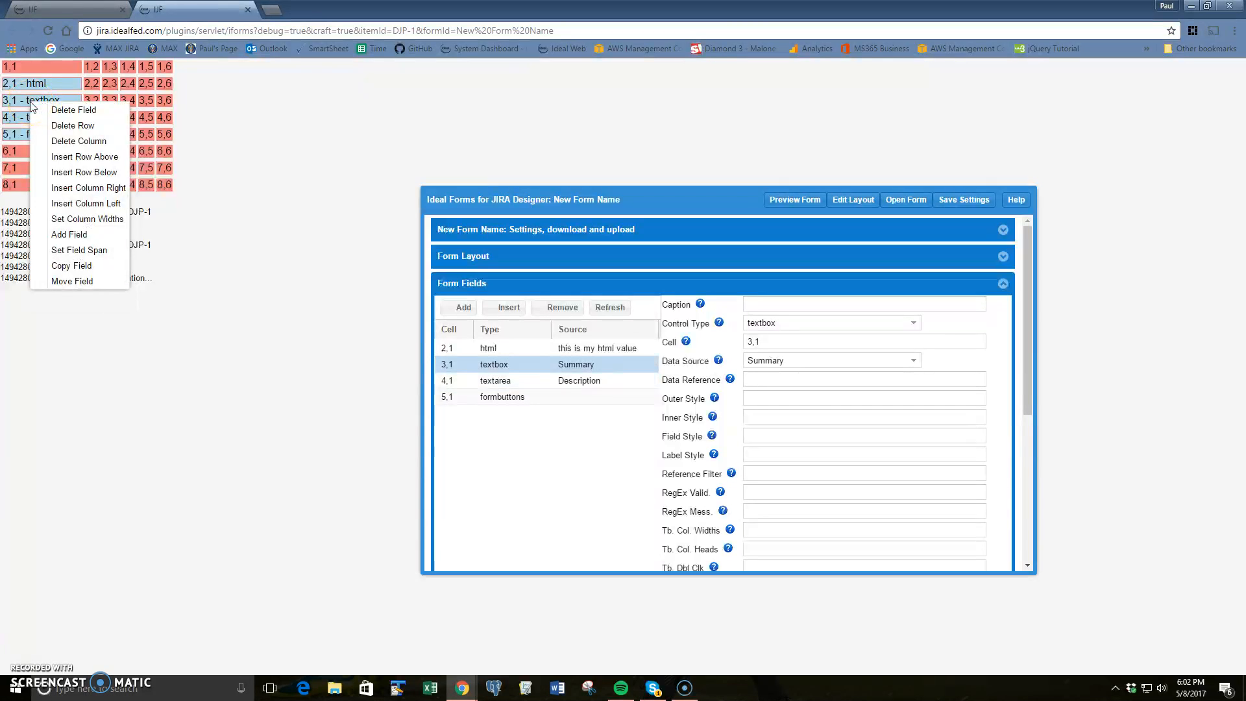
pyautogui.rightClick(31, 83)
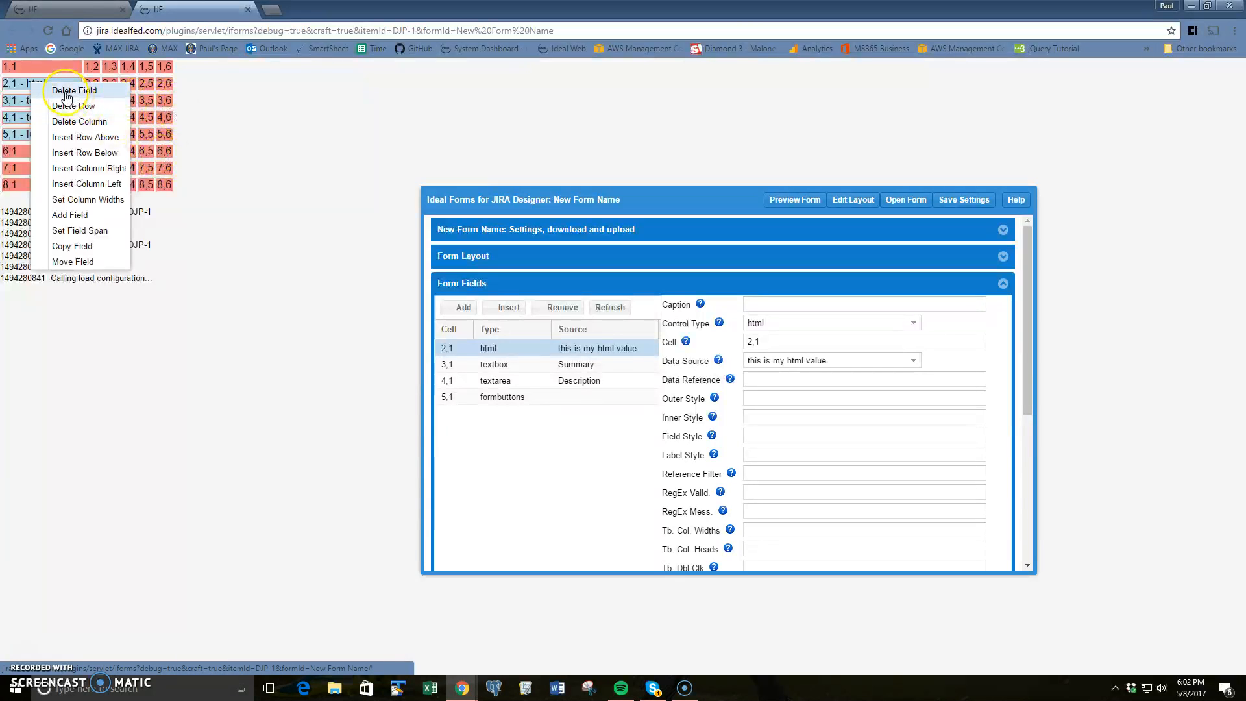
pyautogui.rightClick(17, 135)
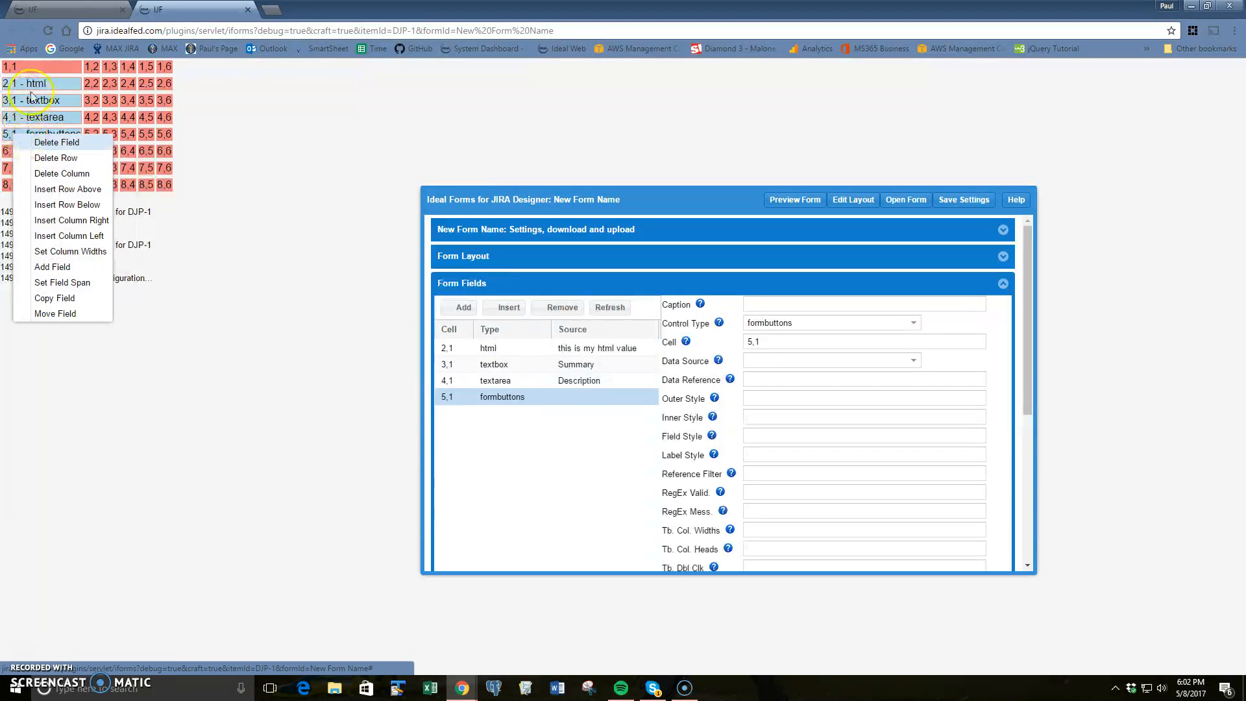
# - Delete the html field from cell 2,1 and remove the emptied second row from the layout
pyautogui.rightClick(6, 83)
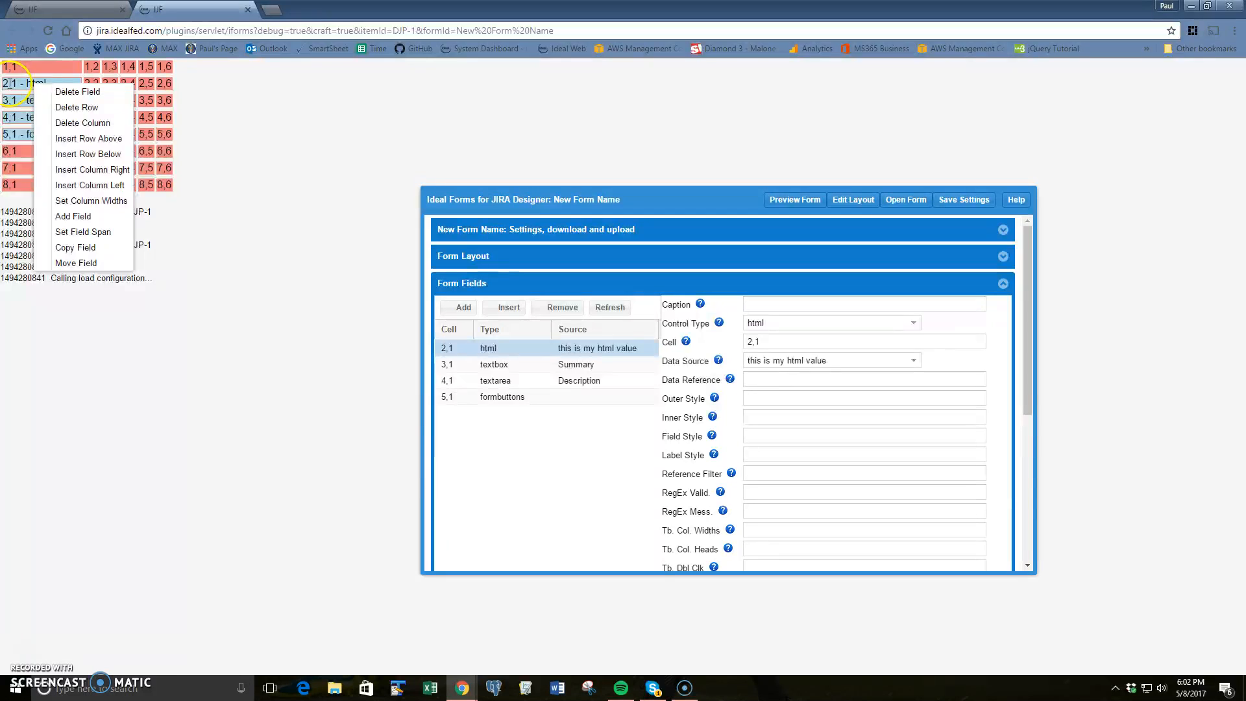
pyautogui.click(66, 92)
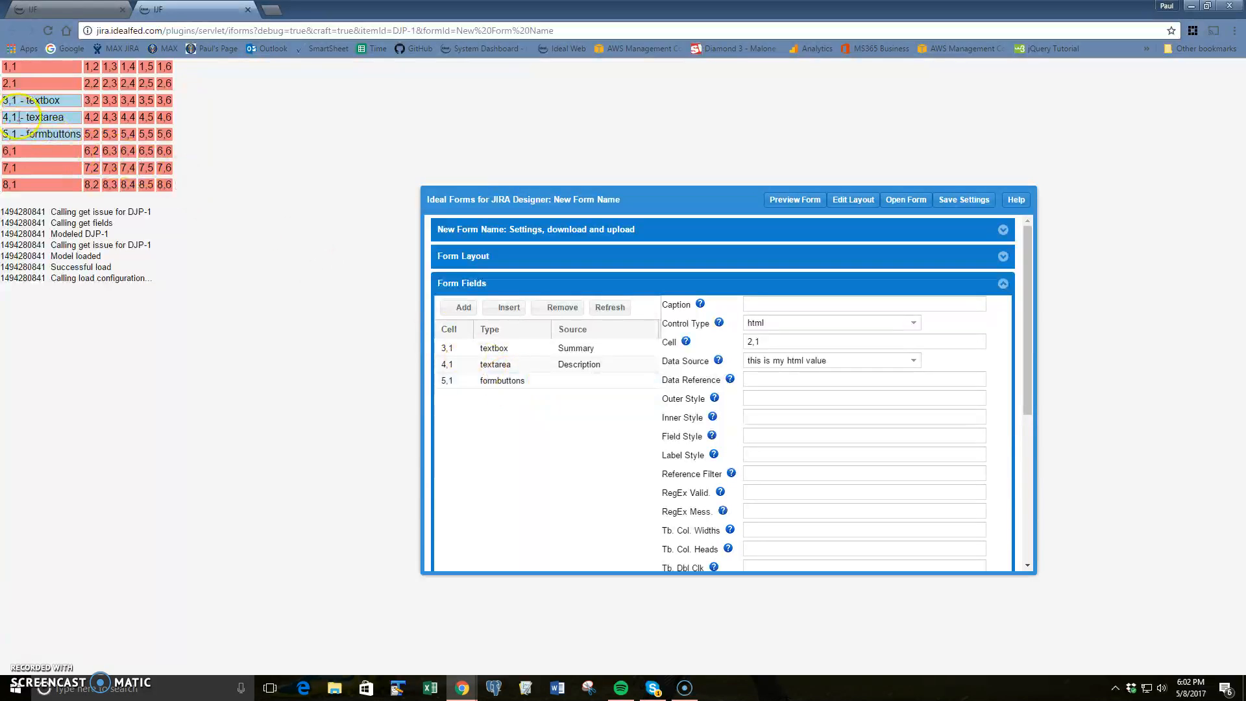
pyautogui.rightClick(32, 98)
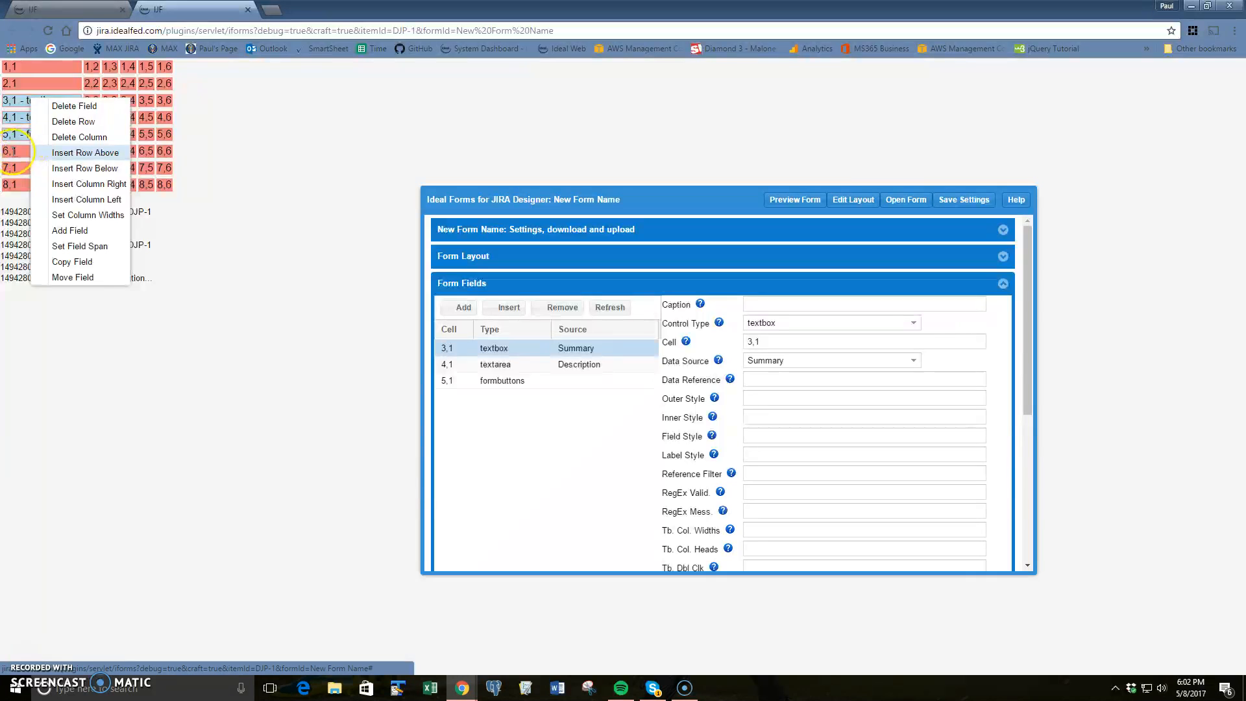
pyautogui.rightClick(11, 156)
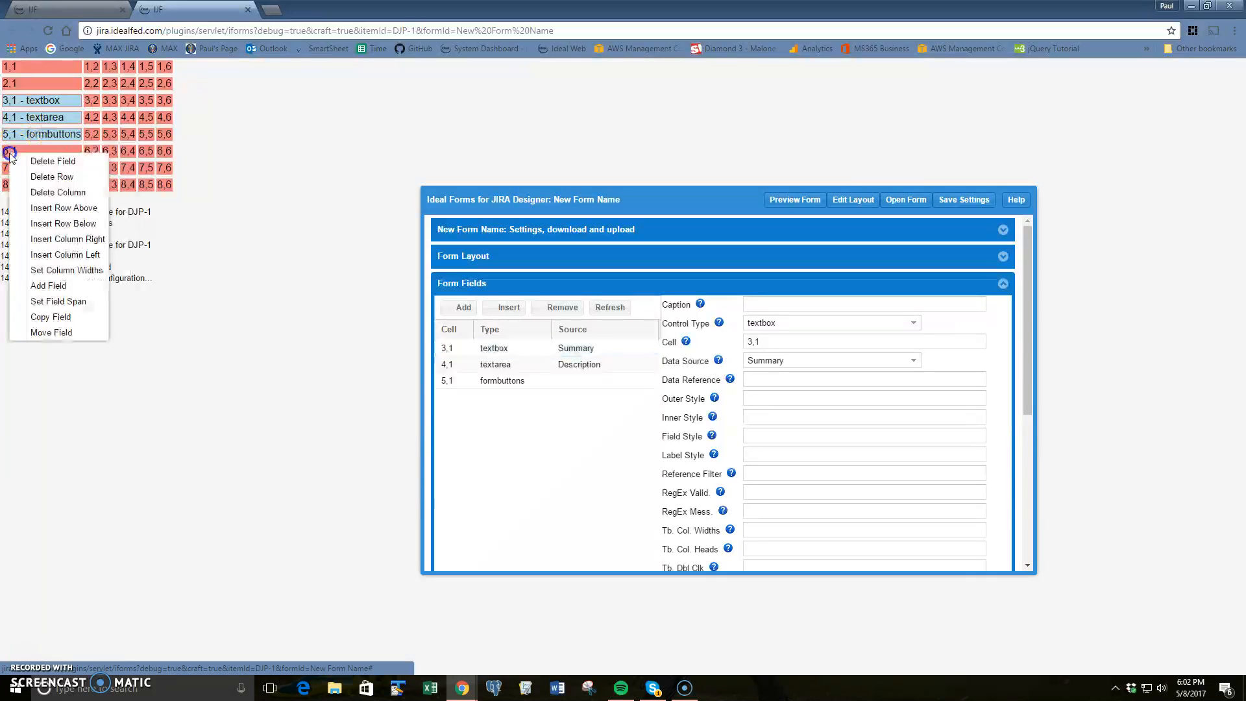
pyautogui.rightClick(9, 82)
pyautogui.click(54, 105)
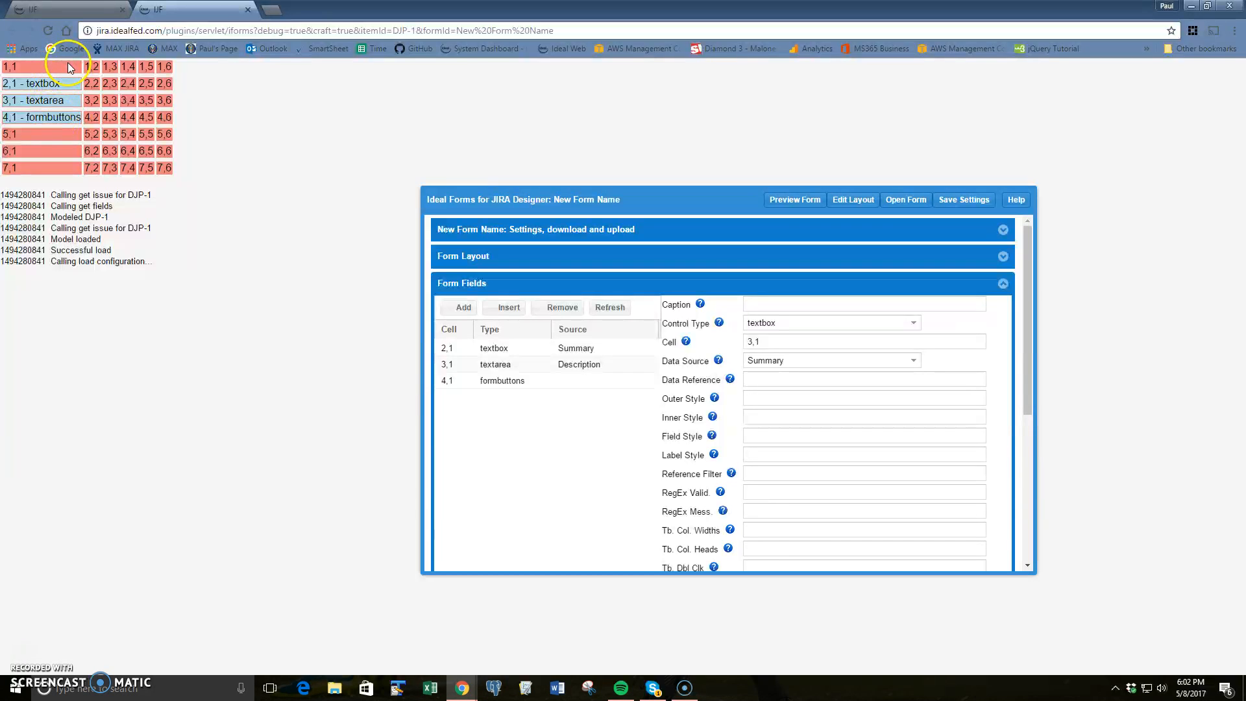
# - Delete the empty second column from the layout grid
pyautogui.rightClick(16, 84)
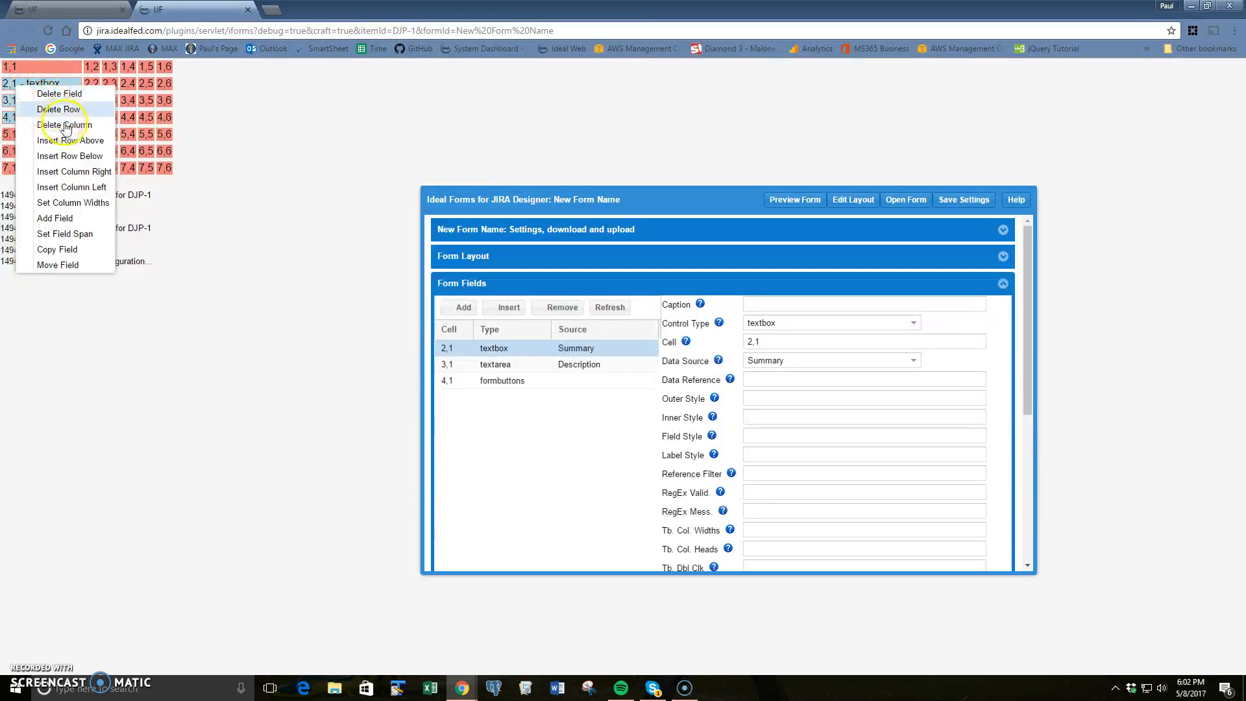
pyautogui.rightClick(90, 68)
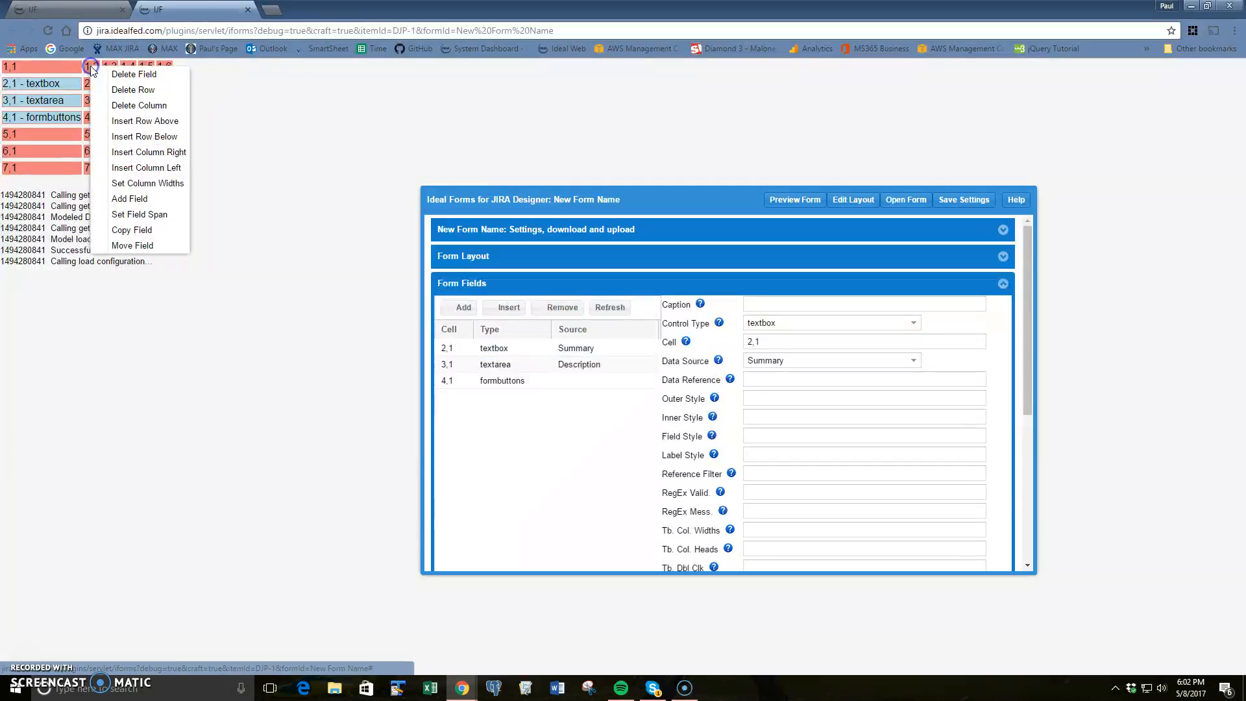
pyautogui.click(117, 105)
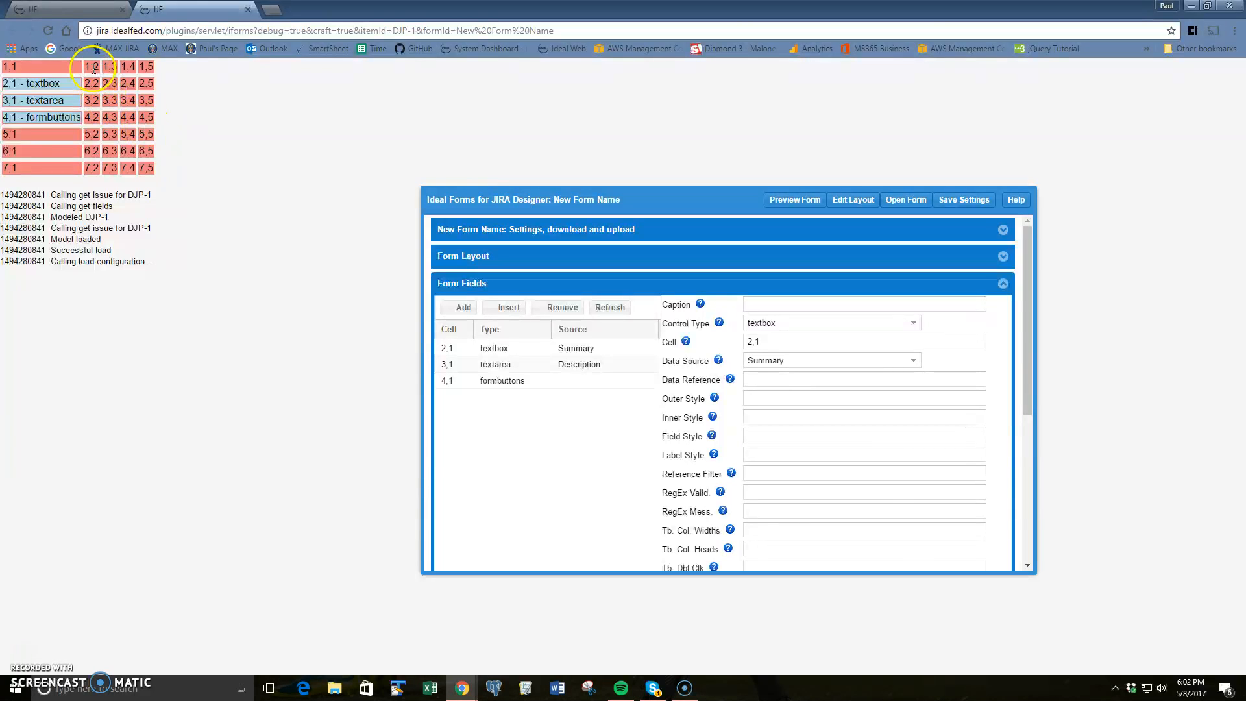
# - Insert an empty row above the textbox field's row in the layout grid
pyautogui.rightClick(91, 67)
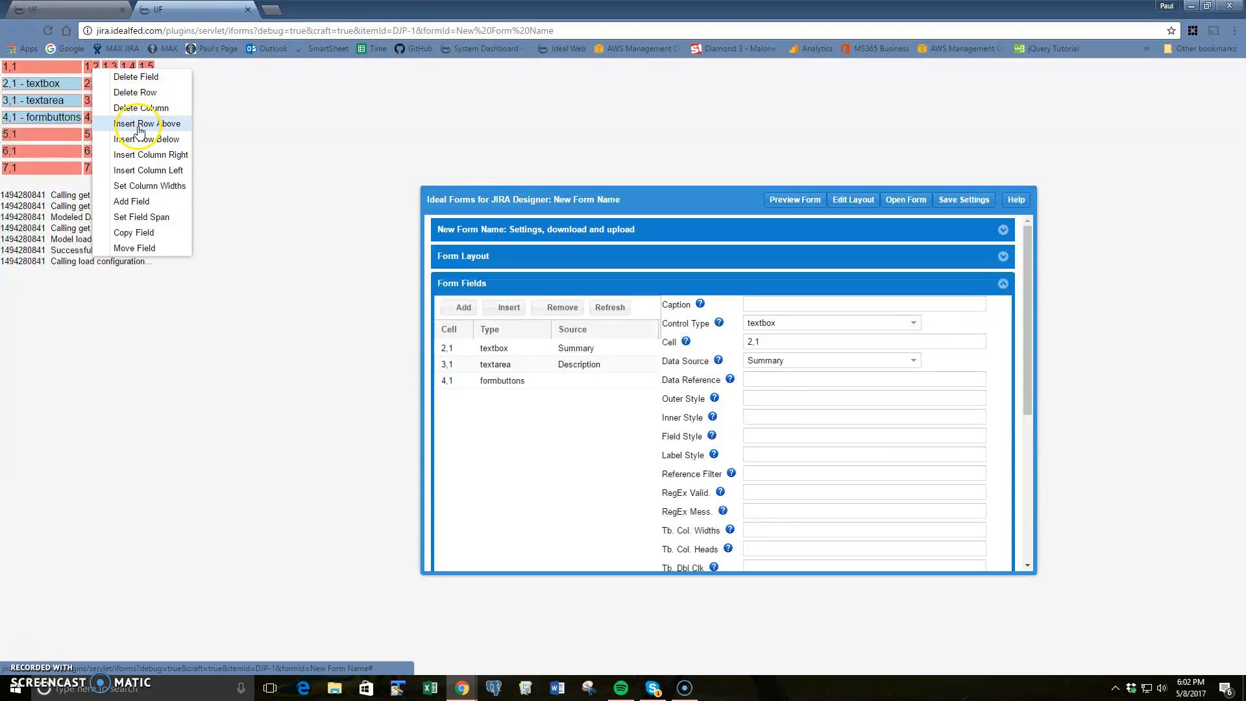
pyautogui.rightClick(46, 82)
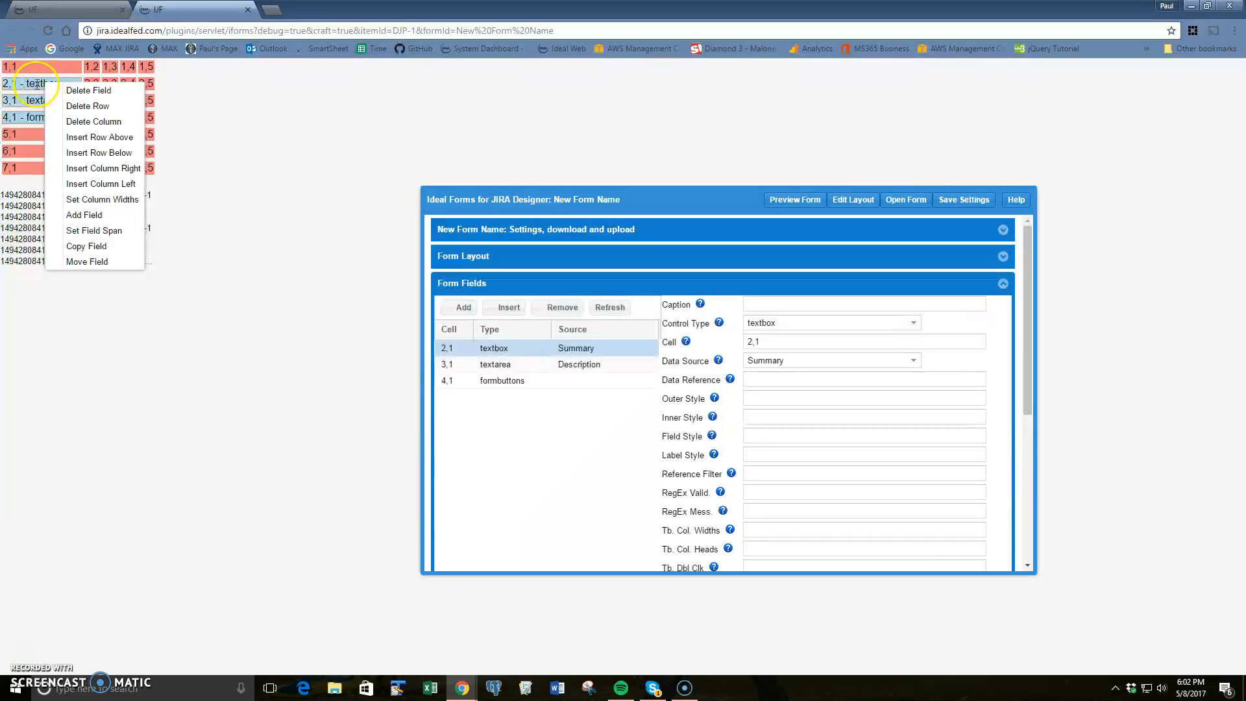
pyautogui.click(91, 136)
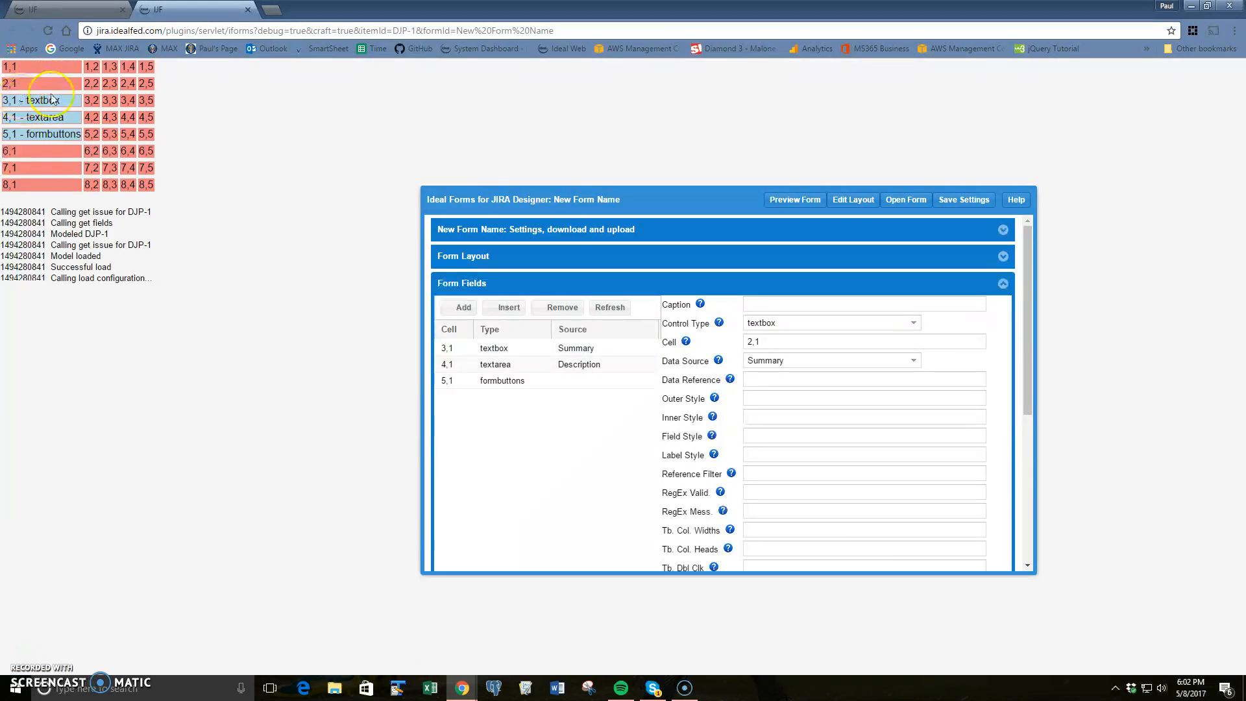
# - Insert an empty row above the formbuttons row and another one below the textbox row
pyautogui.rightClick(43, 134)
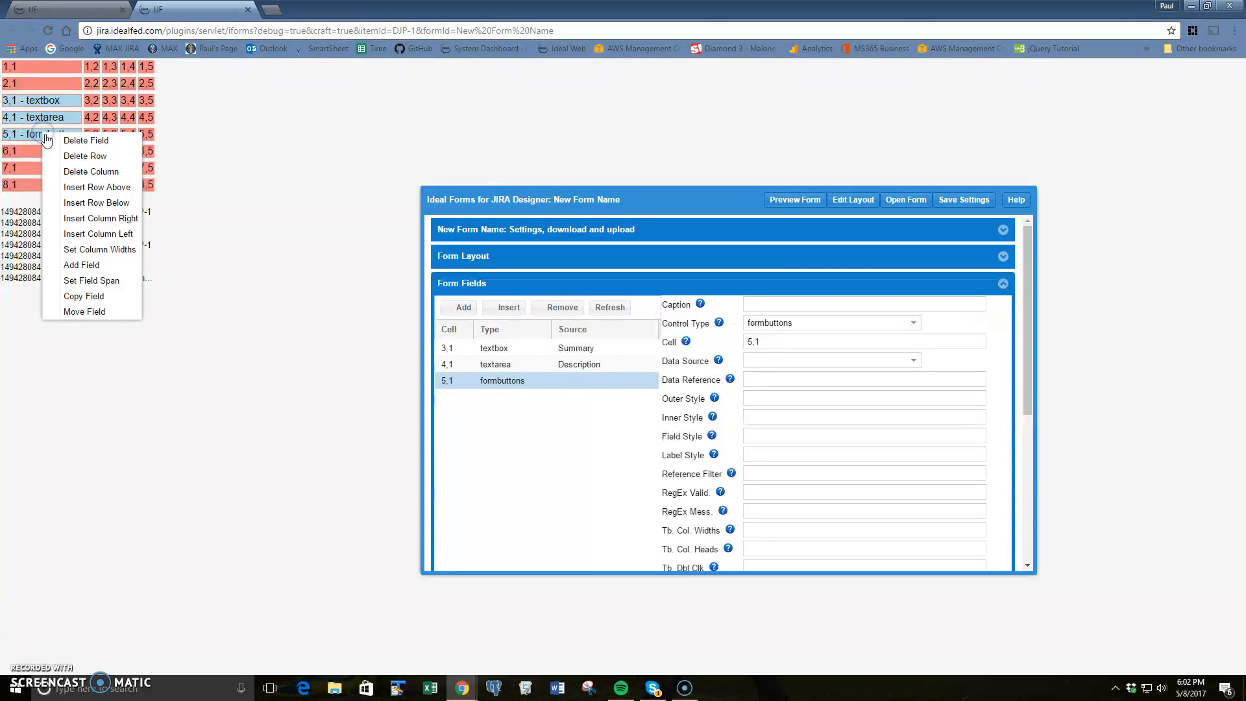
pyautogui.click(93, 188)
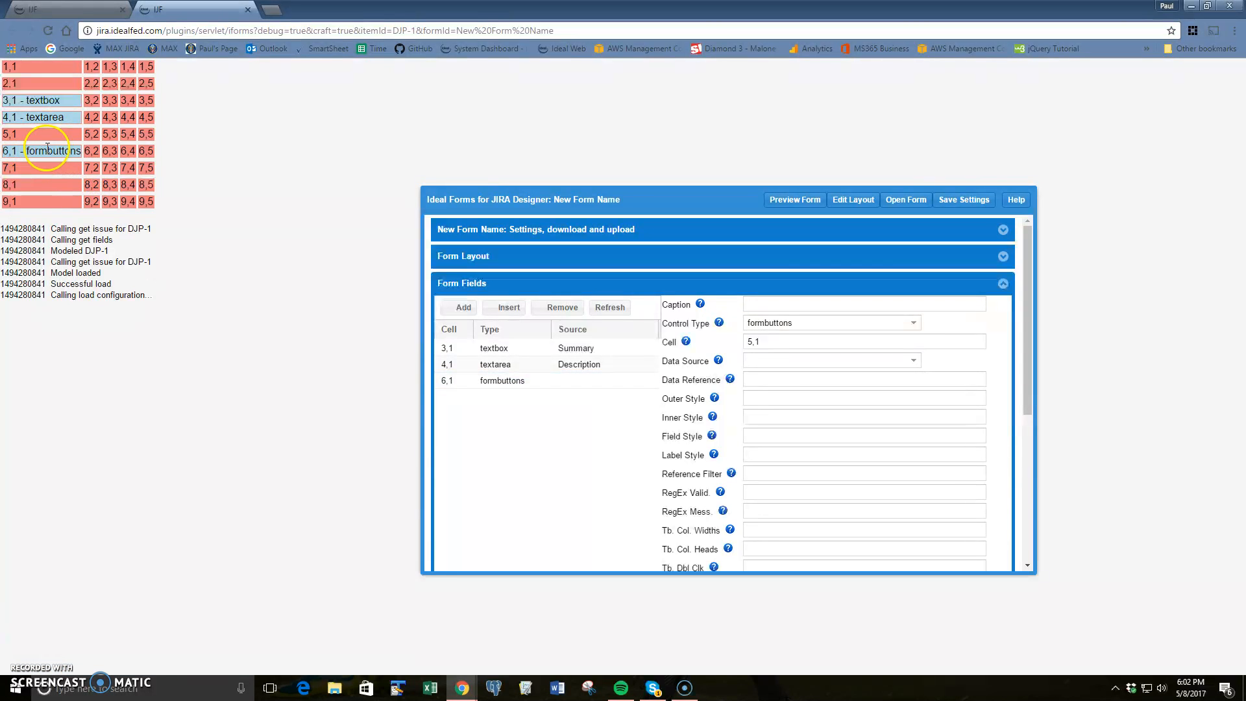
pyautogui.rightClick(43, 101)
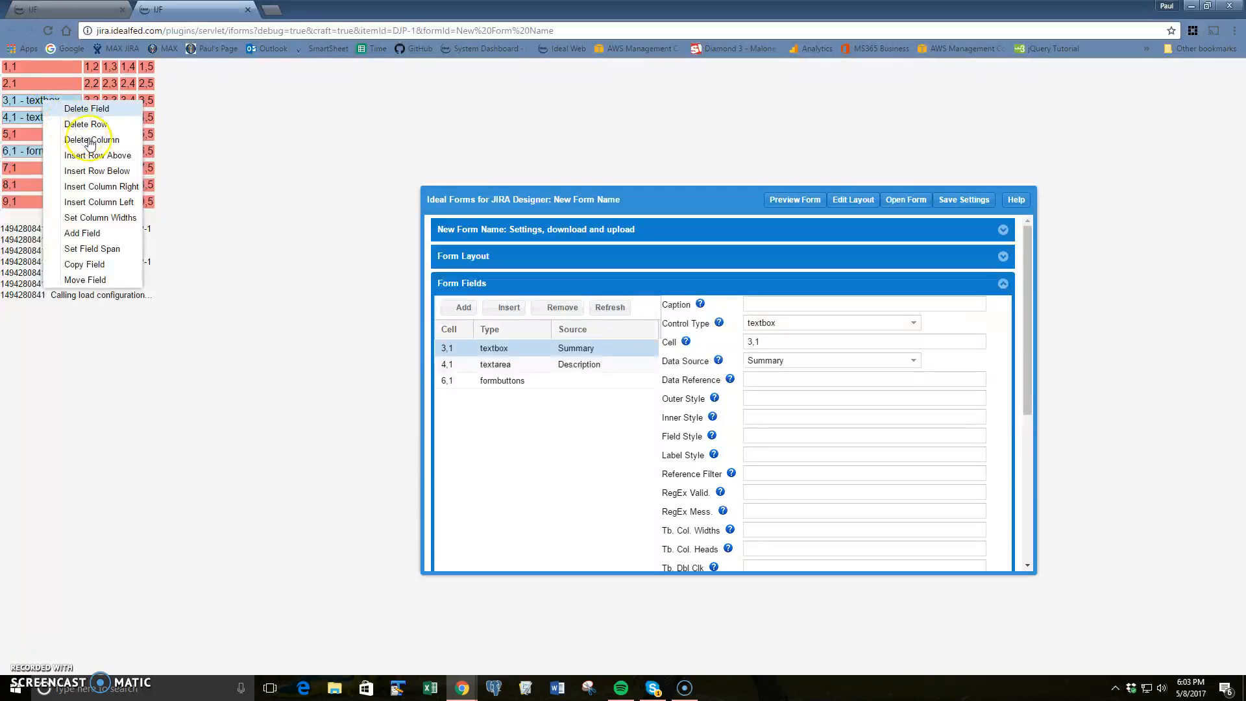
pyautogui.click(103, 171)
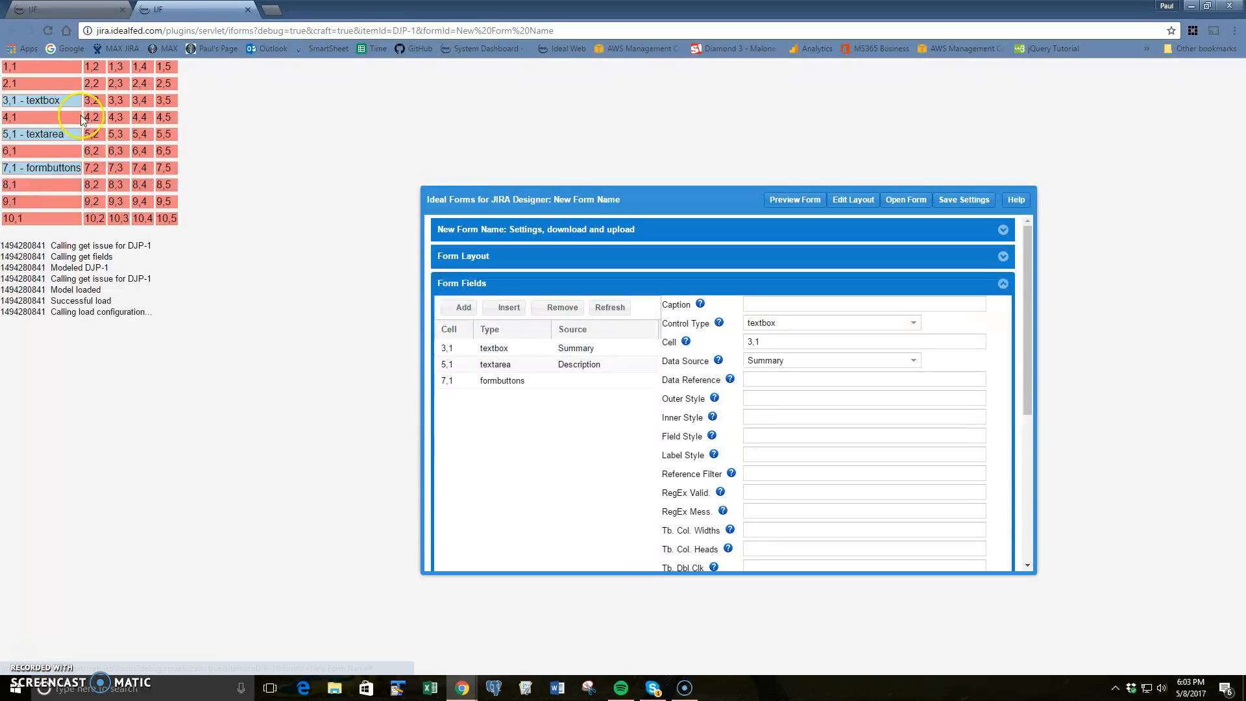
# - Apply a width of 50px to all five layout columns using the Column Width Editor
pyautogui.rightClick(59, 101)
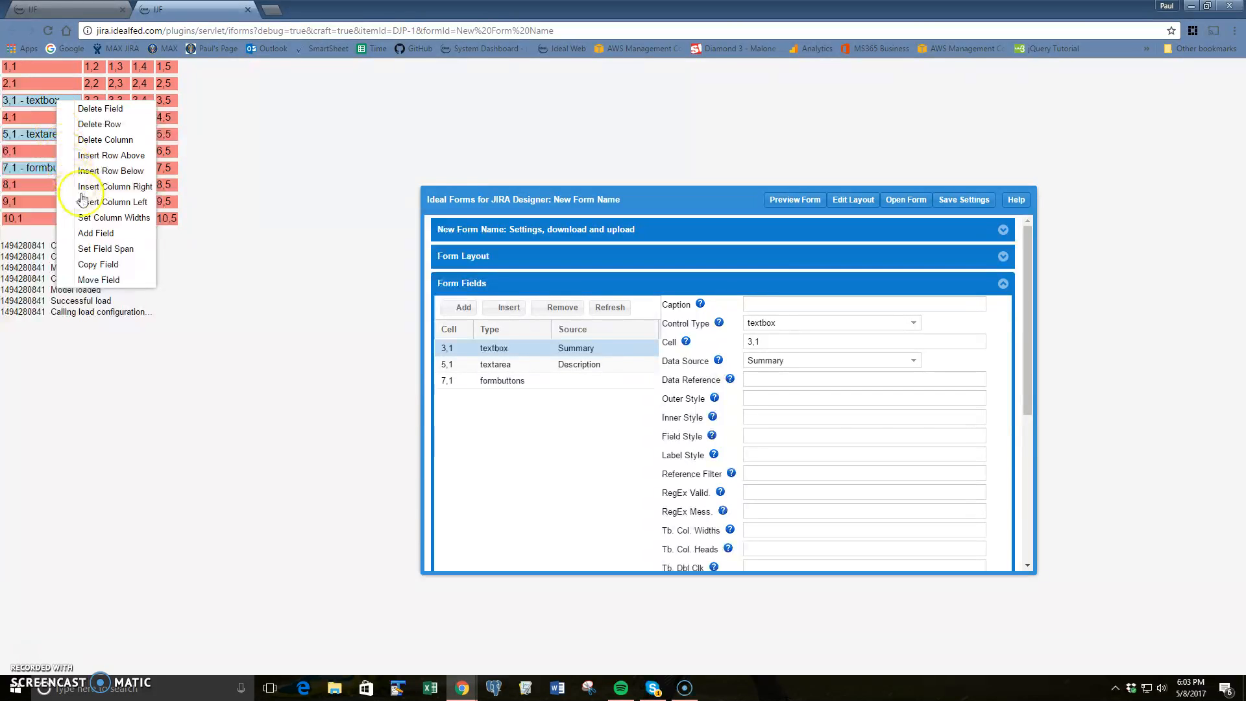
pyautogui.click(111, 220)
pyautogui.moveTo(500, 223); pyautogui.dragTo(109, 212)
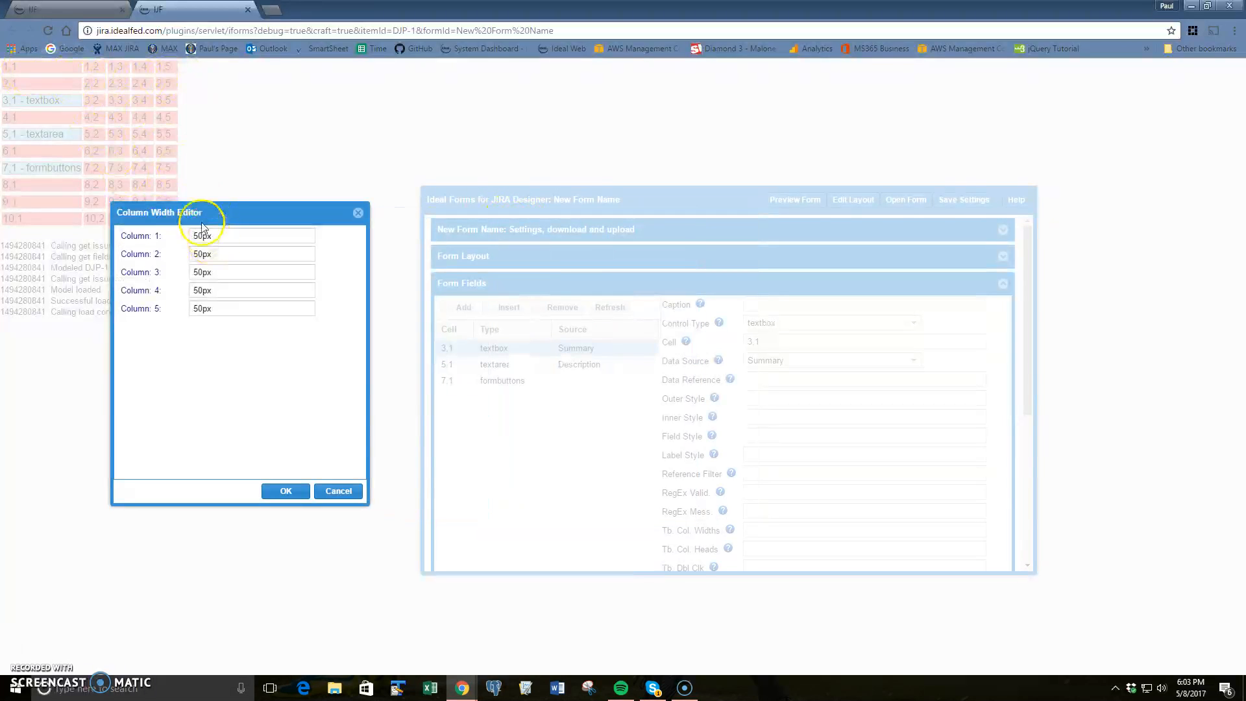
pyautogui.click(285, 492)
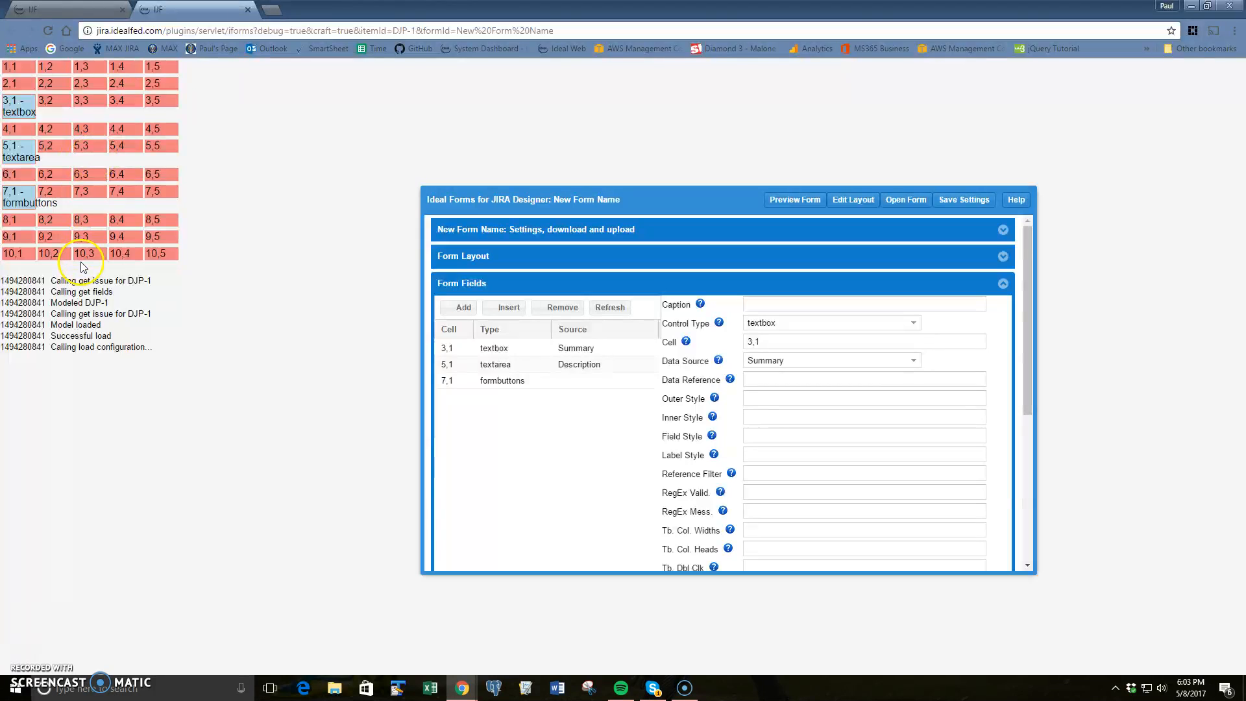
# - Set the layout column widths to 500px, 200px, 10px, 100px and 200px for columns 1 to 5
pyautogui.rightClick(49, 130)
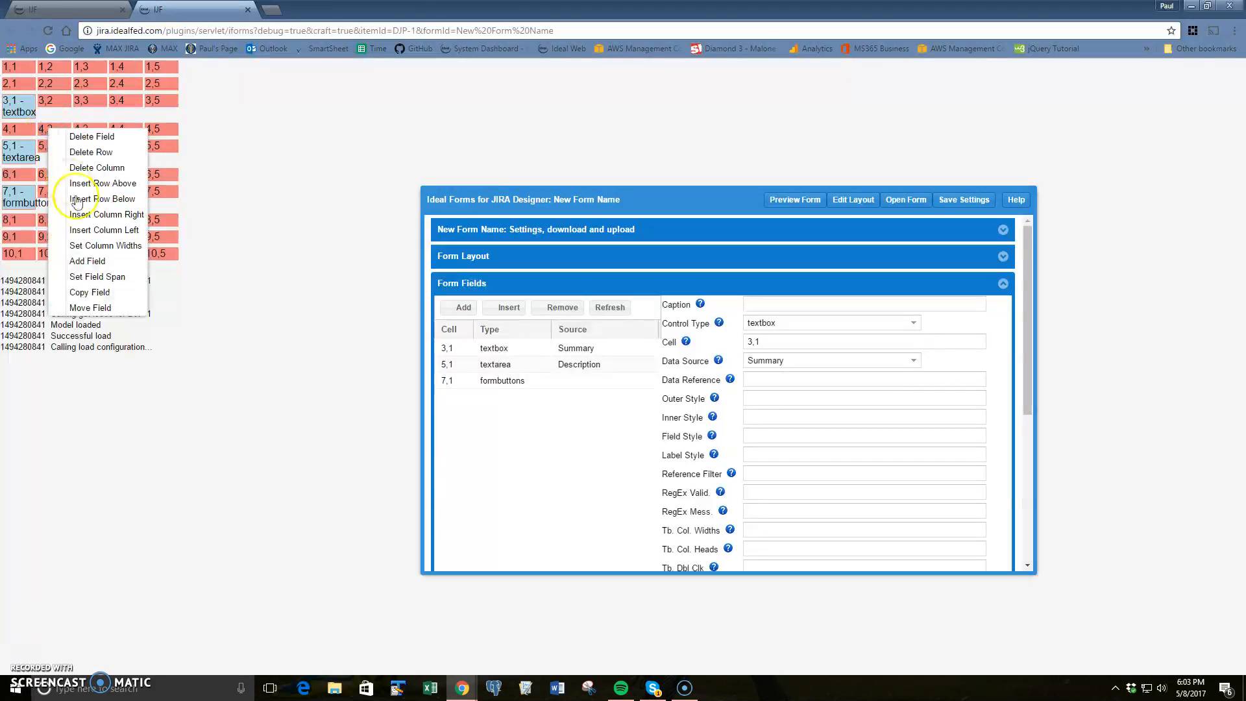
pyautogui.click(97, 247)
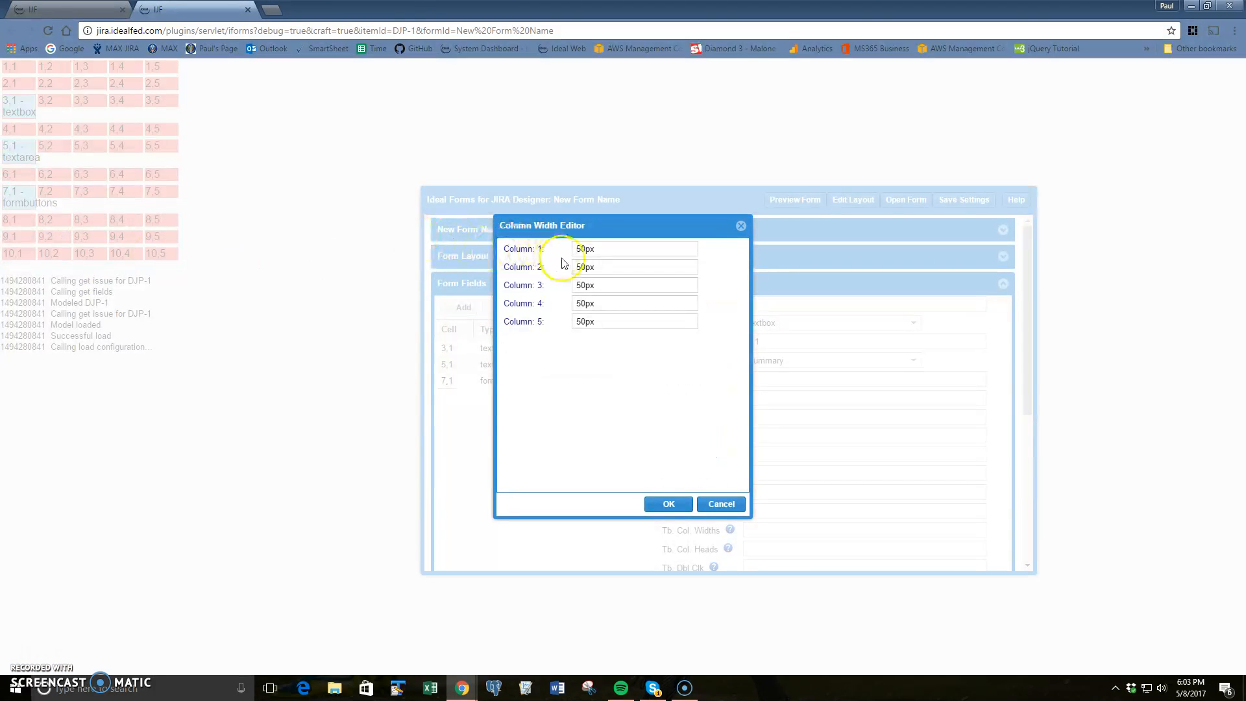
pyautogui.click(584, 248)
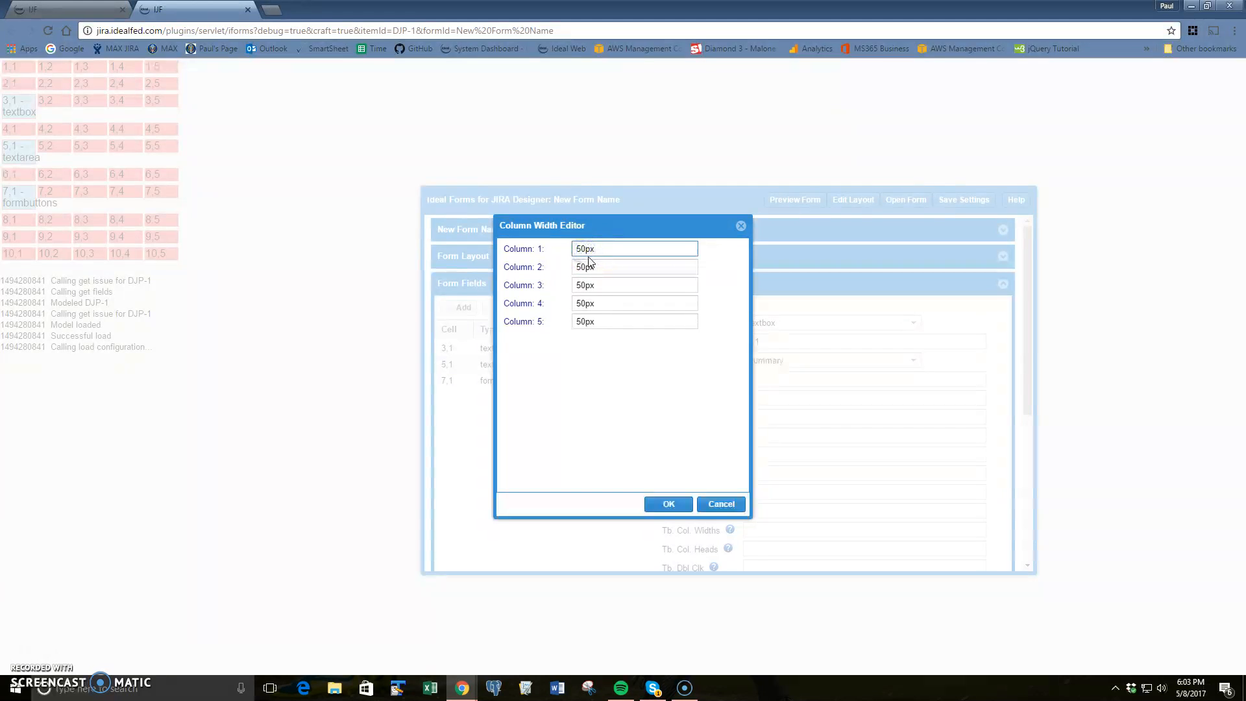
pyautogui.click(582, 267)
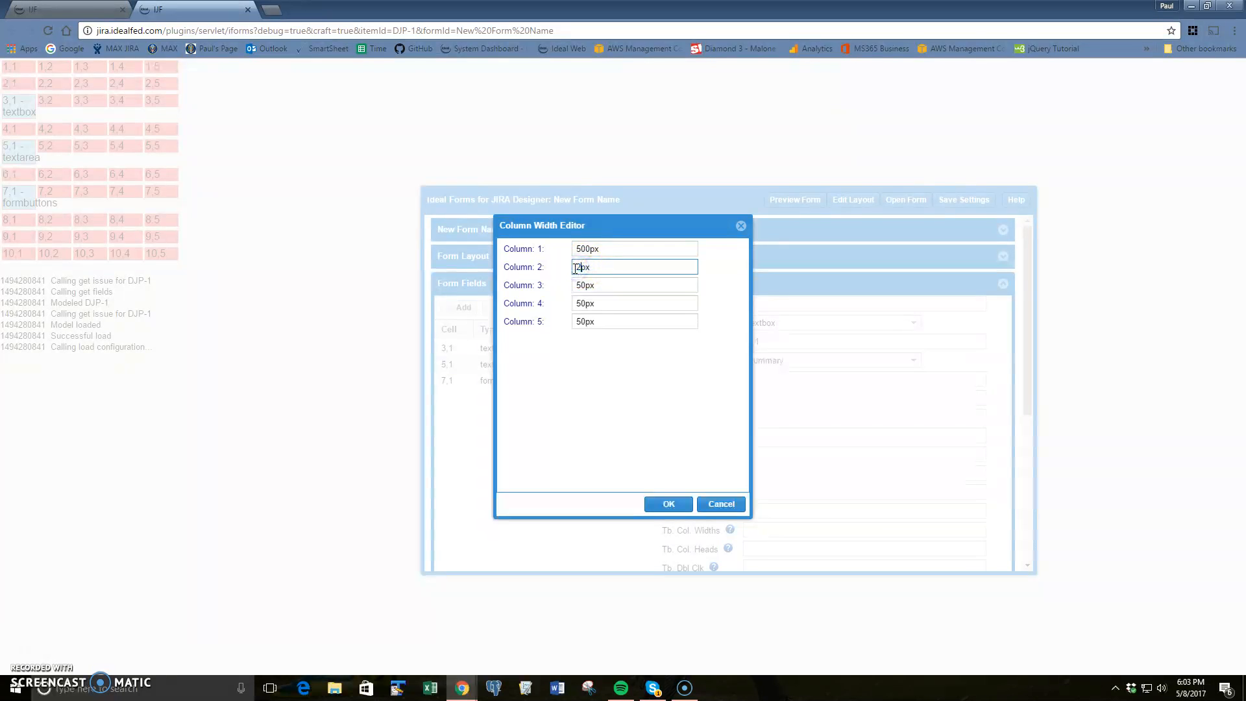
pyautogui.click(581, 285)
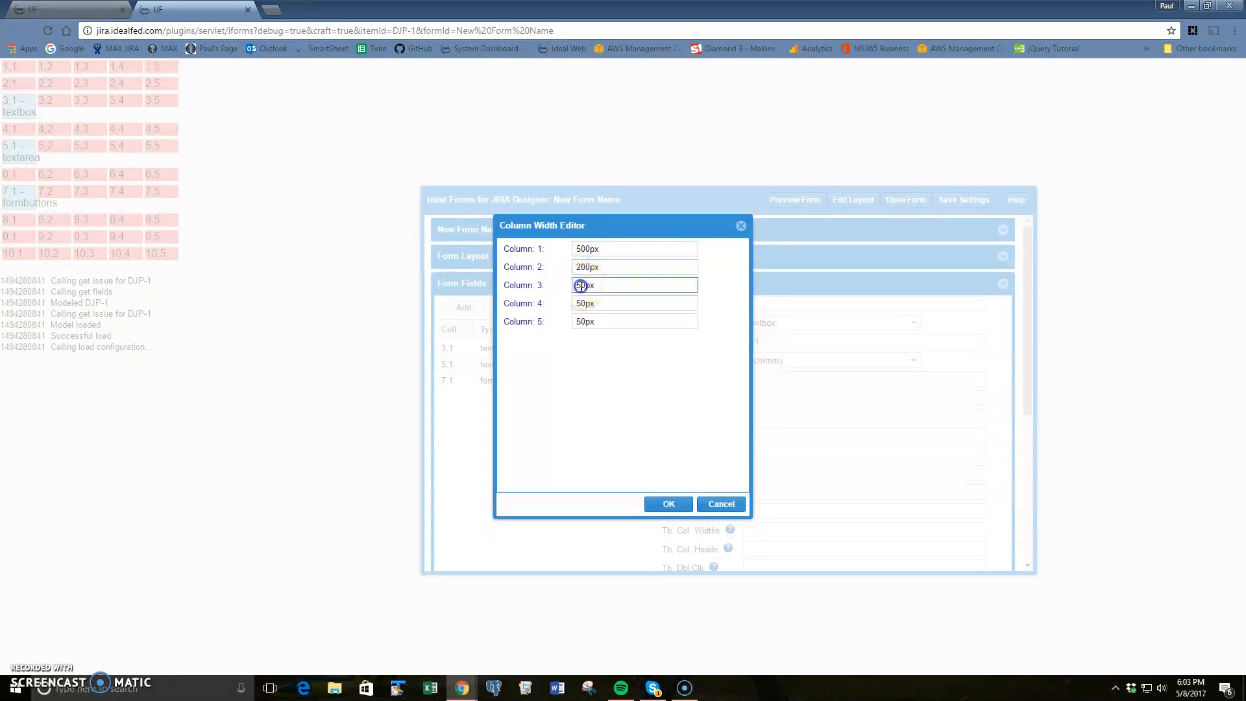
pyautogui.write('1')
pyautogui.click(577, 305)
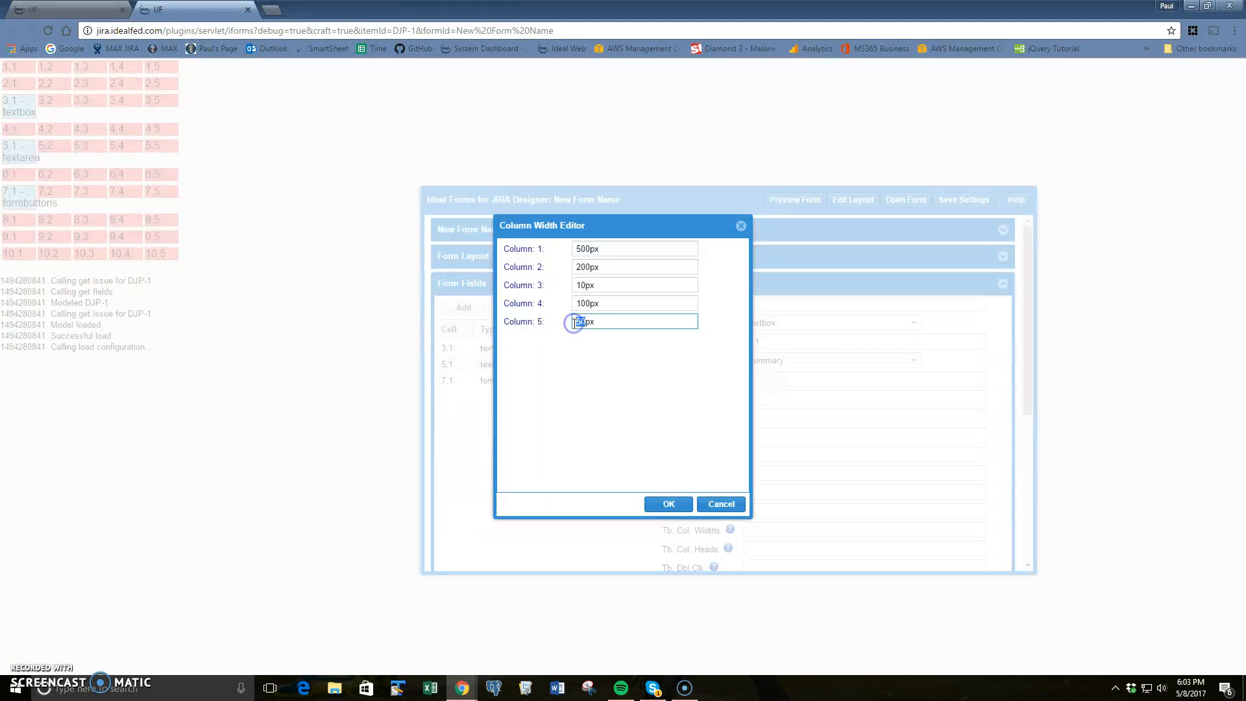
pyautogui.click(669, 504)
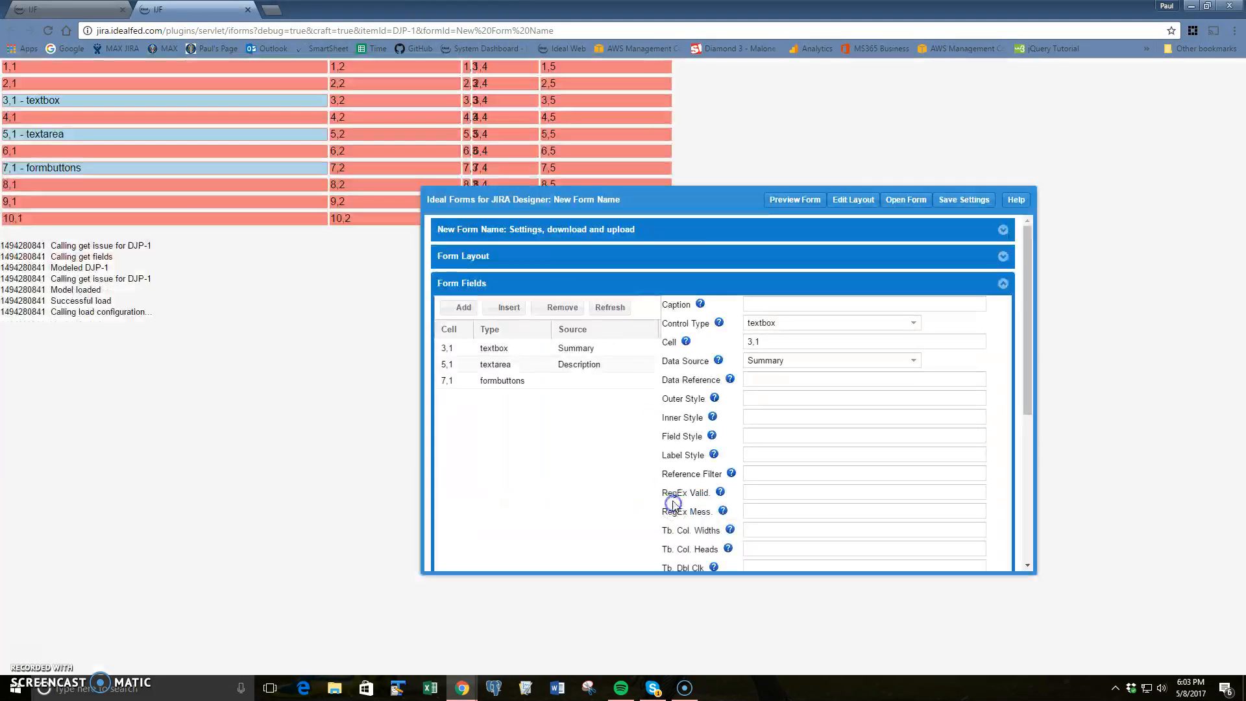
# - Move the designer window clear of the layout grid and set column 3's width to 30px
pyautogui.moveTo(488, 203); pyautogui.dragTo(262, 277)
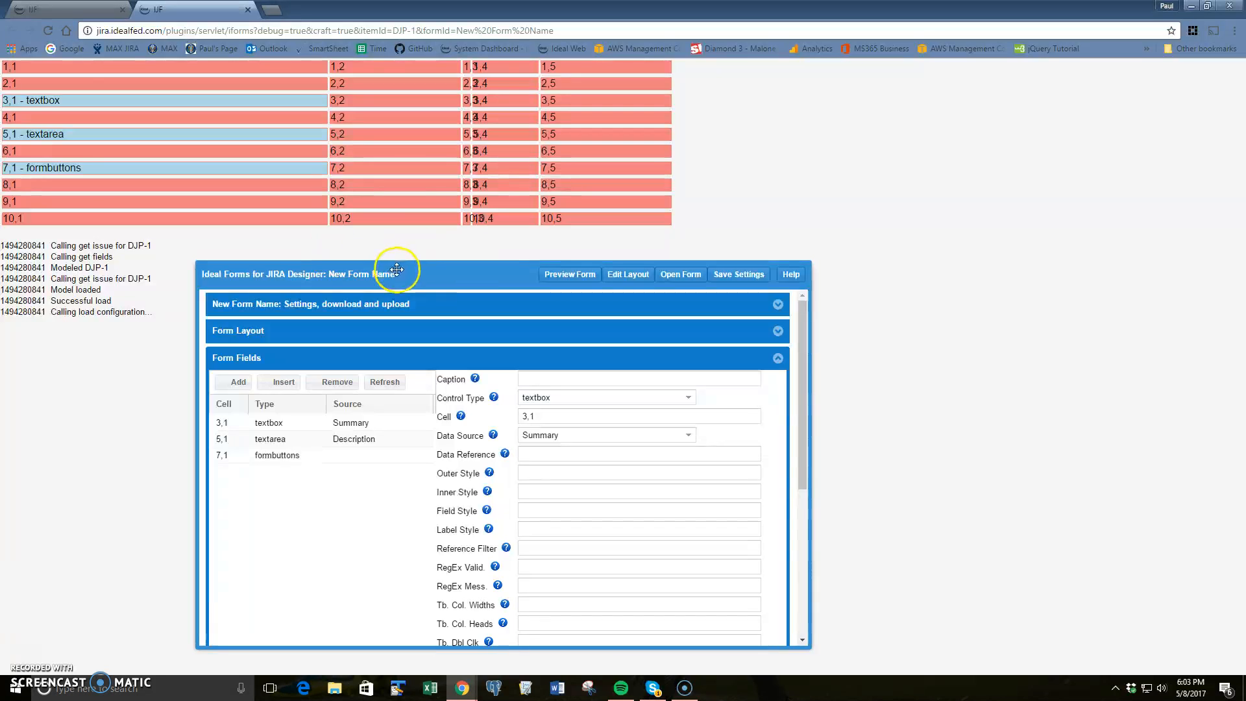
pyautogui.rightClick(464, 167)
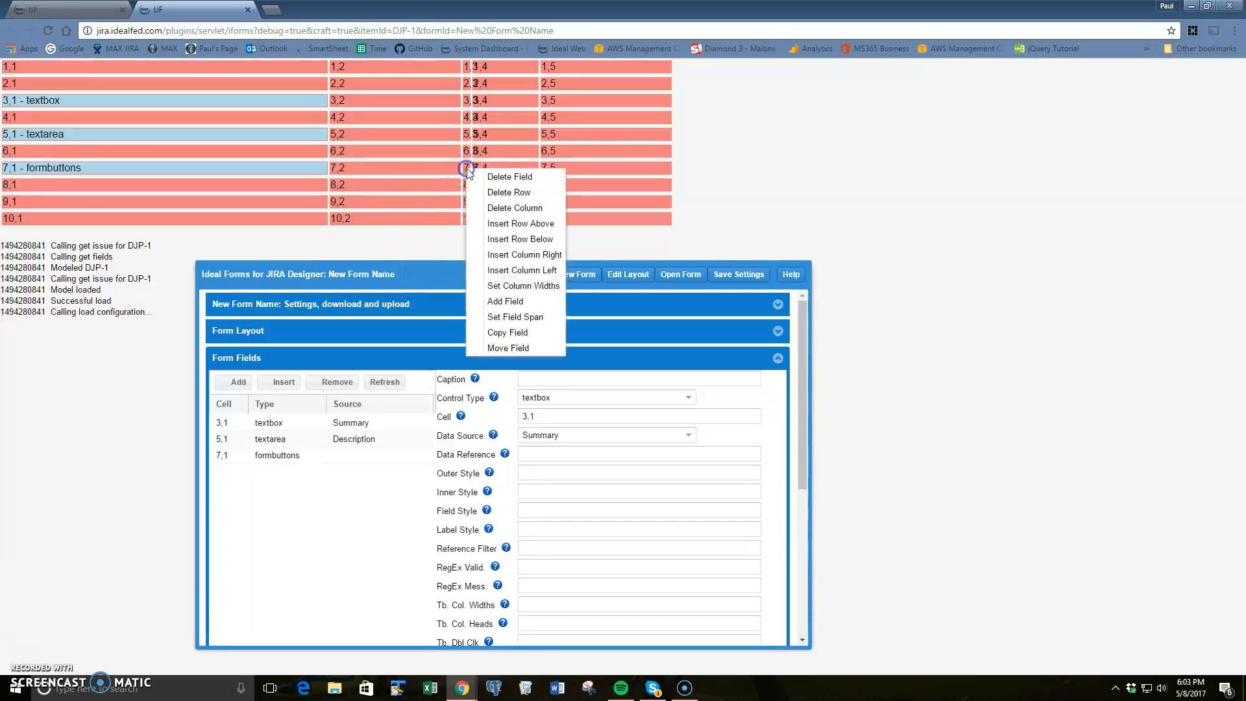
pyautogui.click(513, 287)
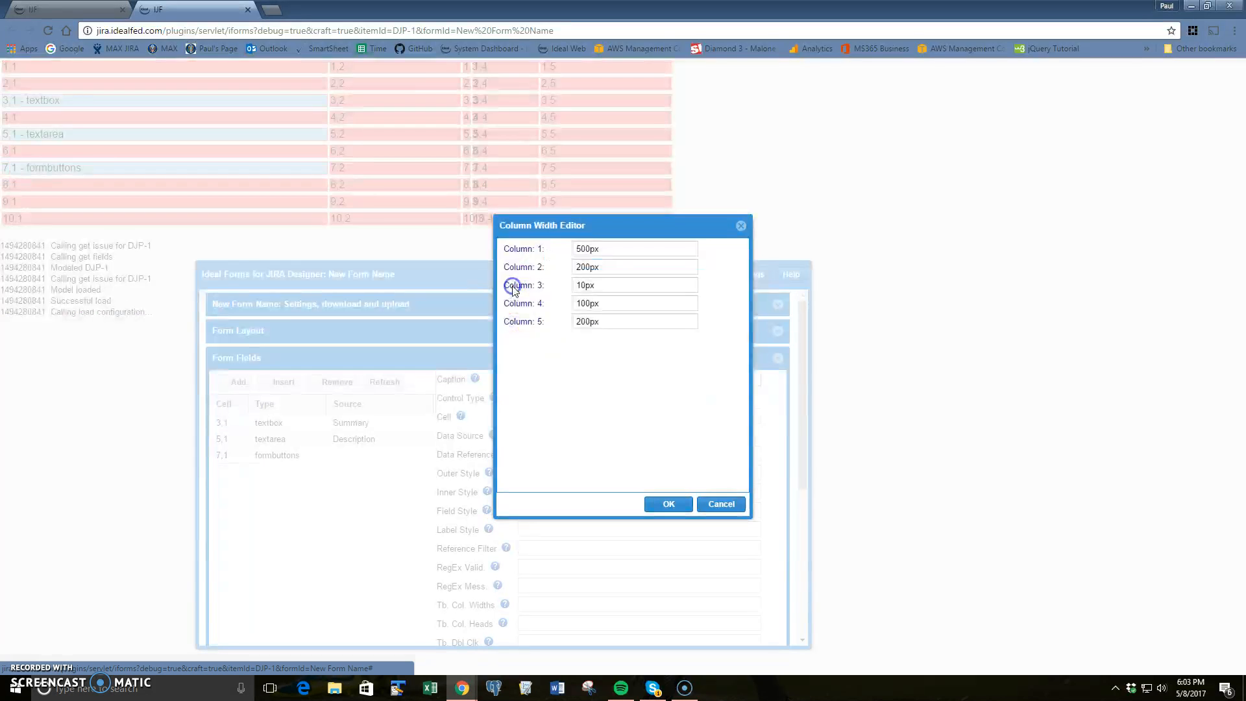
pyautogui.moveTo(584, 287); pyautogui.dragTo(572, 290)
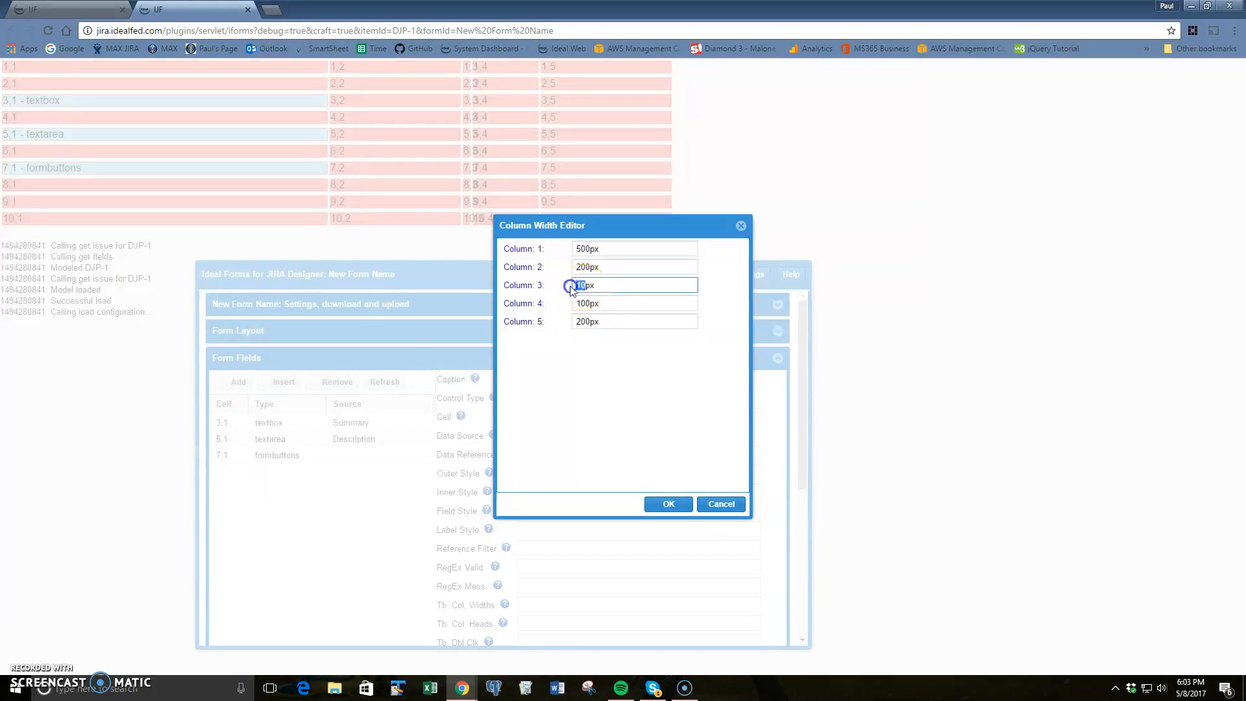
pyautogui.write('30')
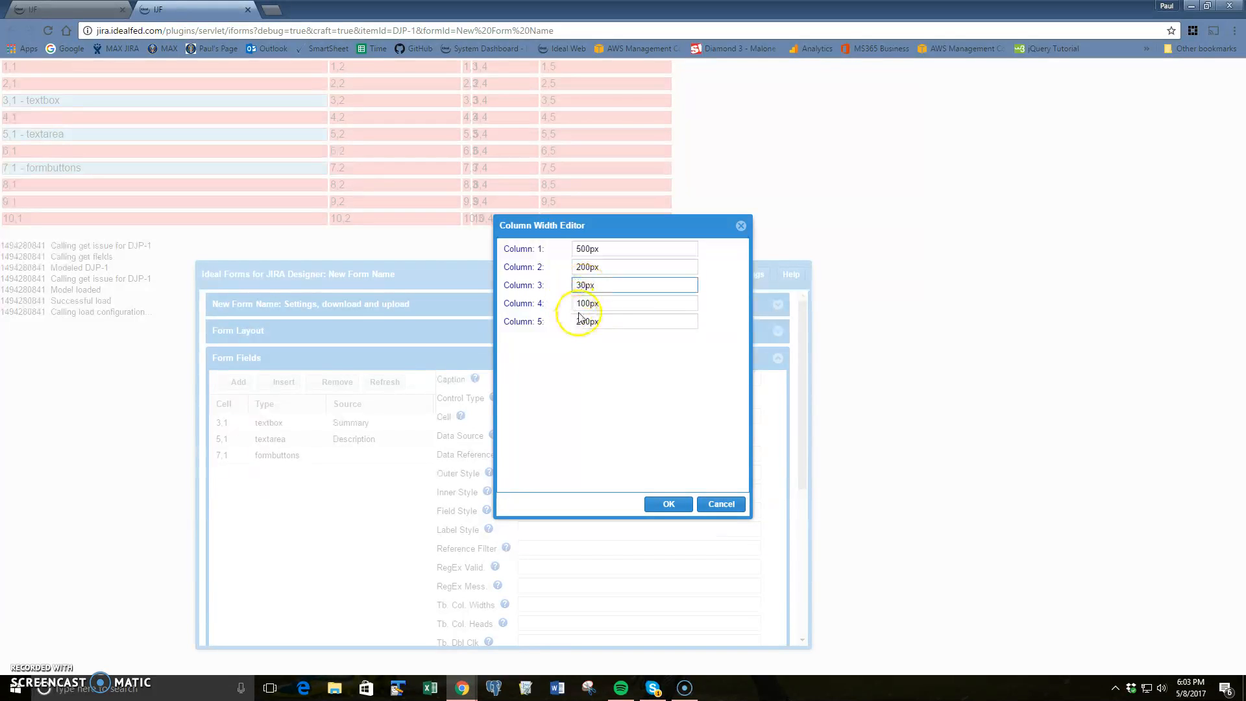
pyautogui.click(672, 504)
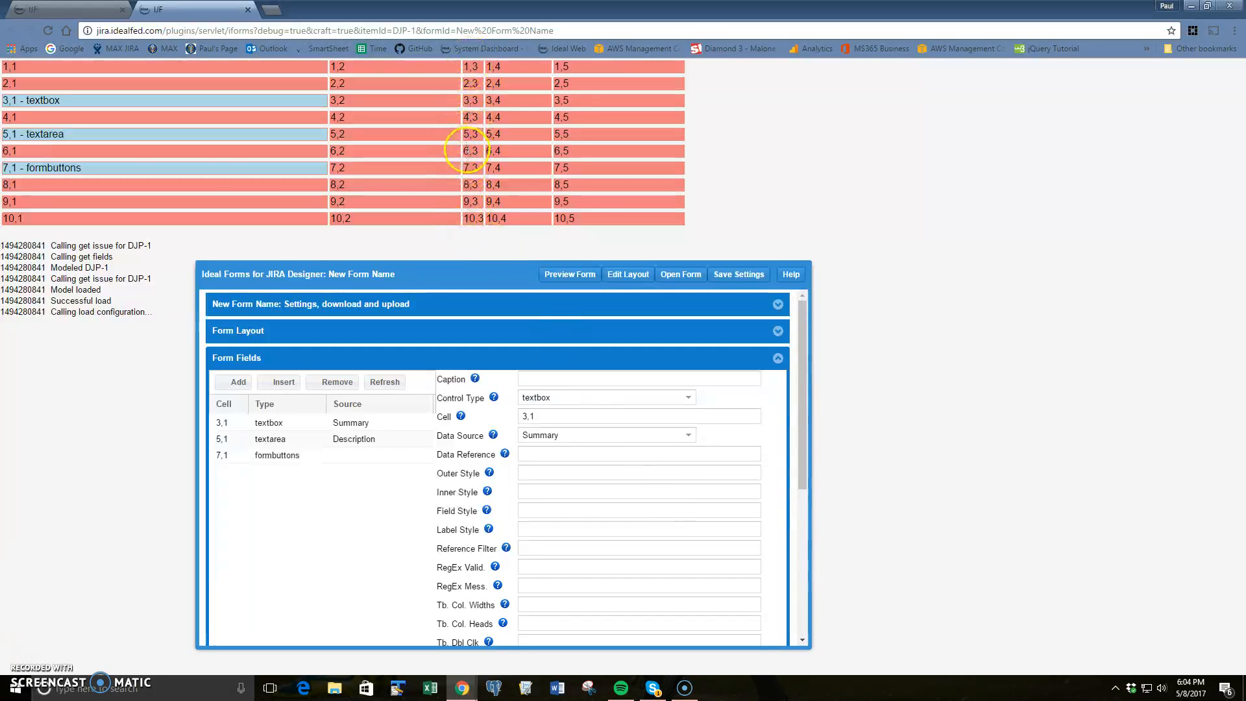
# - Add a new field in cell 4,2 of the layout grid and set its data source to "this is my new text"
pyautogui.rightClick(52, 131)
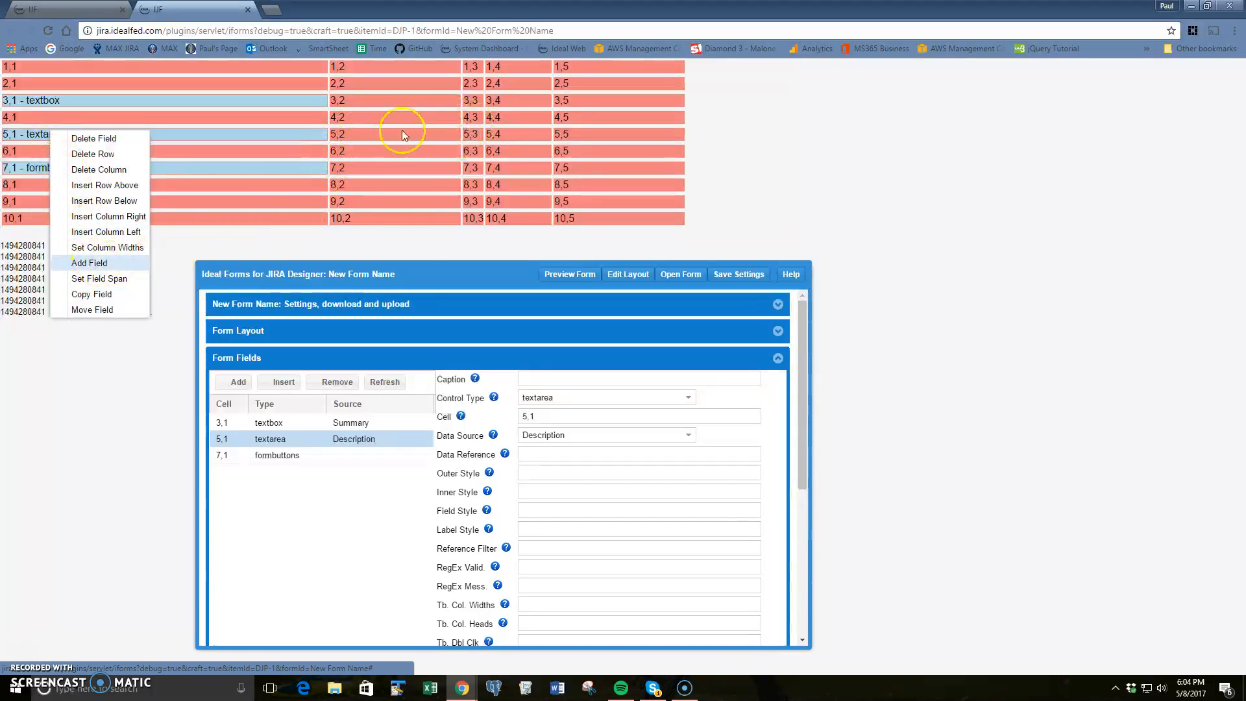
pyautogui.rightClick(340, 117)
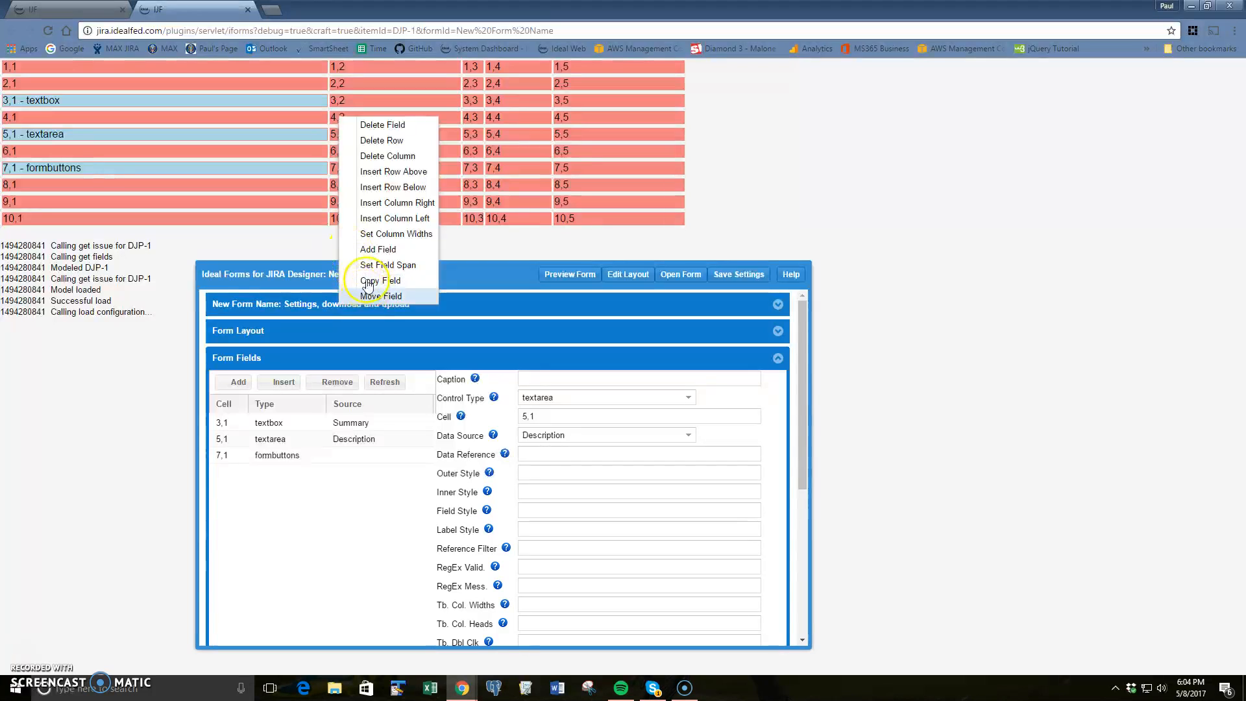
pyautogui.click(371, 249)
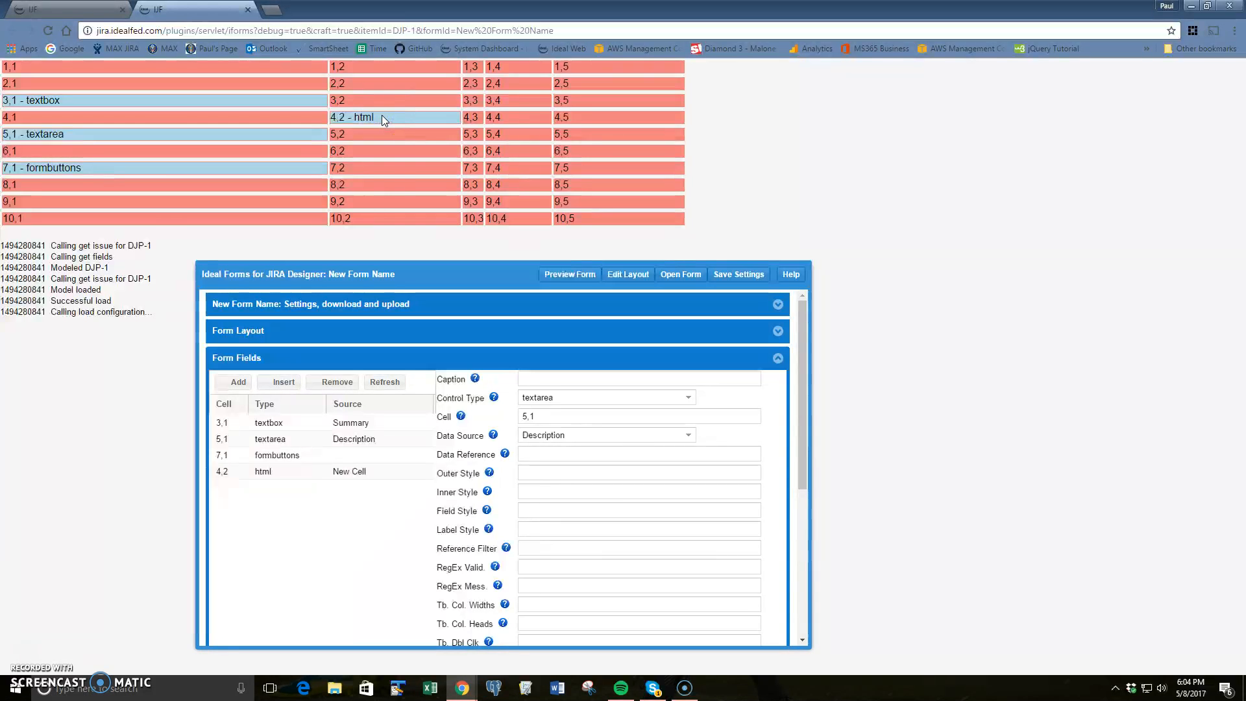
pyautogui.click(257, 473)
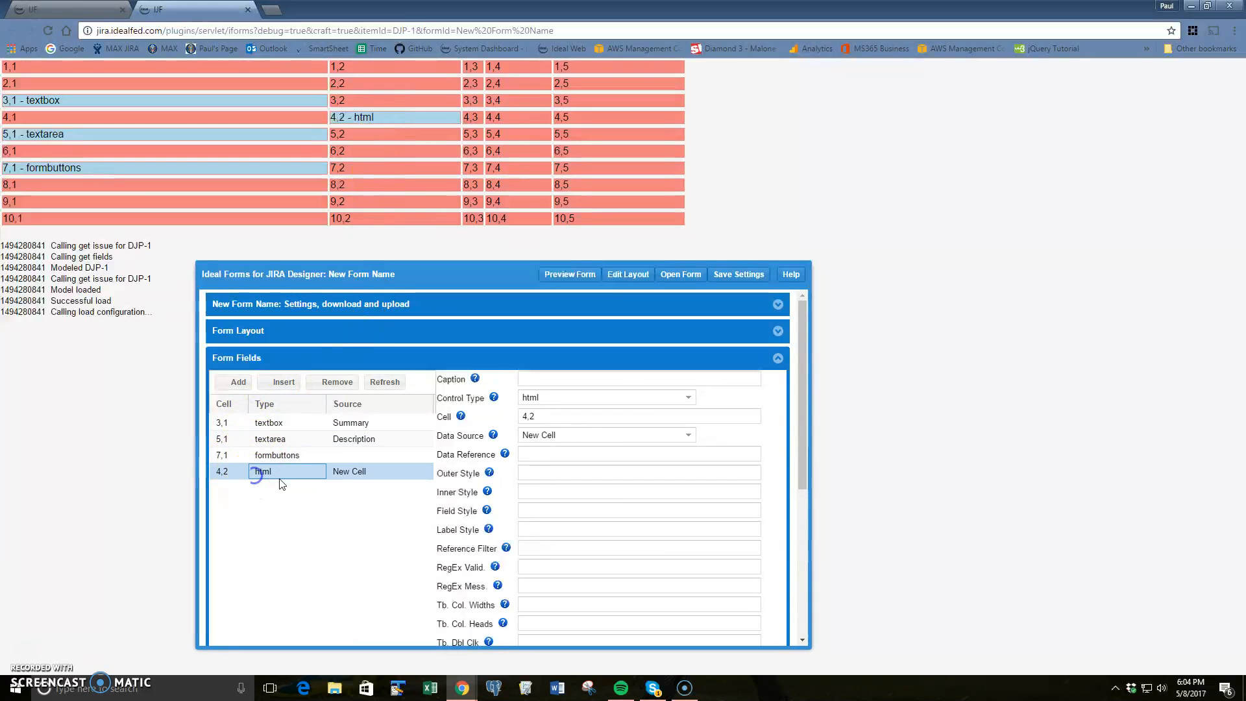
pyautogui.click(474, 437)
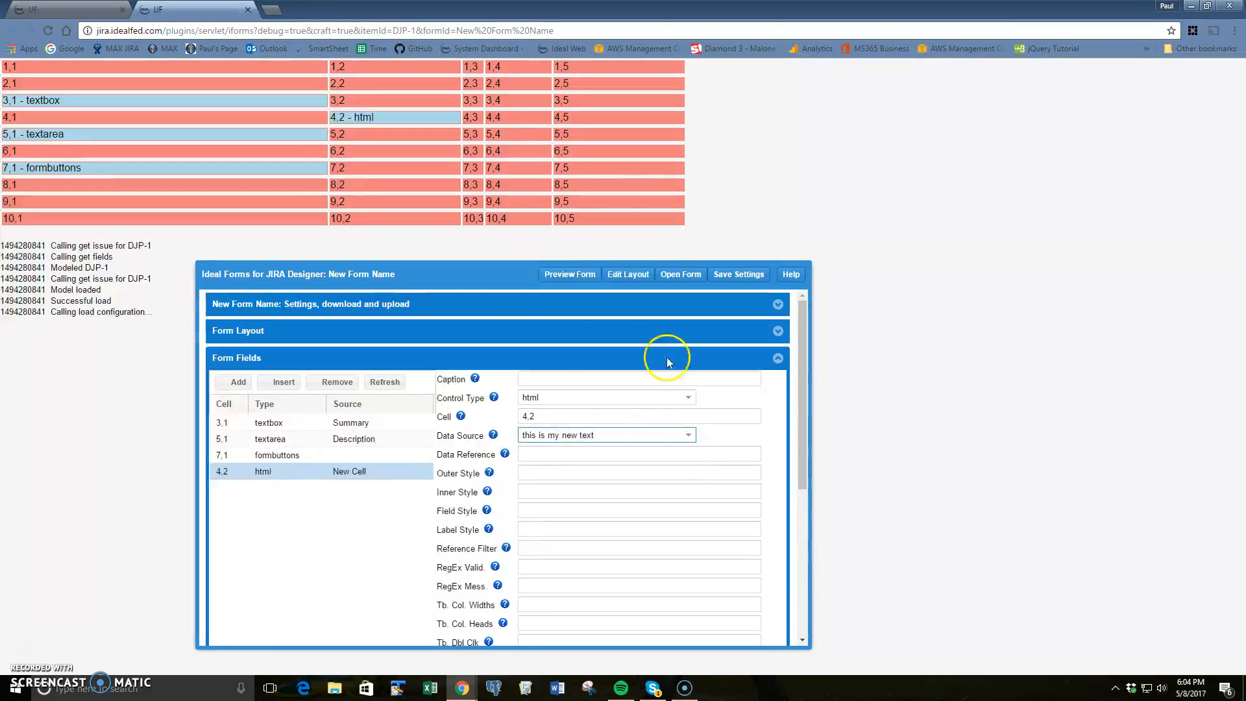
# - Preview the form to check the html field's text, and return to the layout grid
pyautogui.click(570, 274)
pyautogui.moveTo(339, 104); pyautogui.dragTo(413, 105)
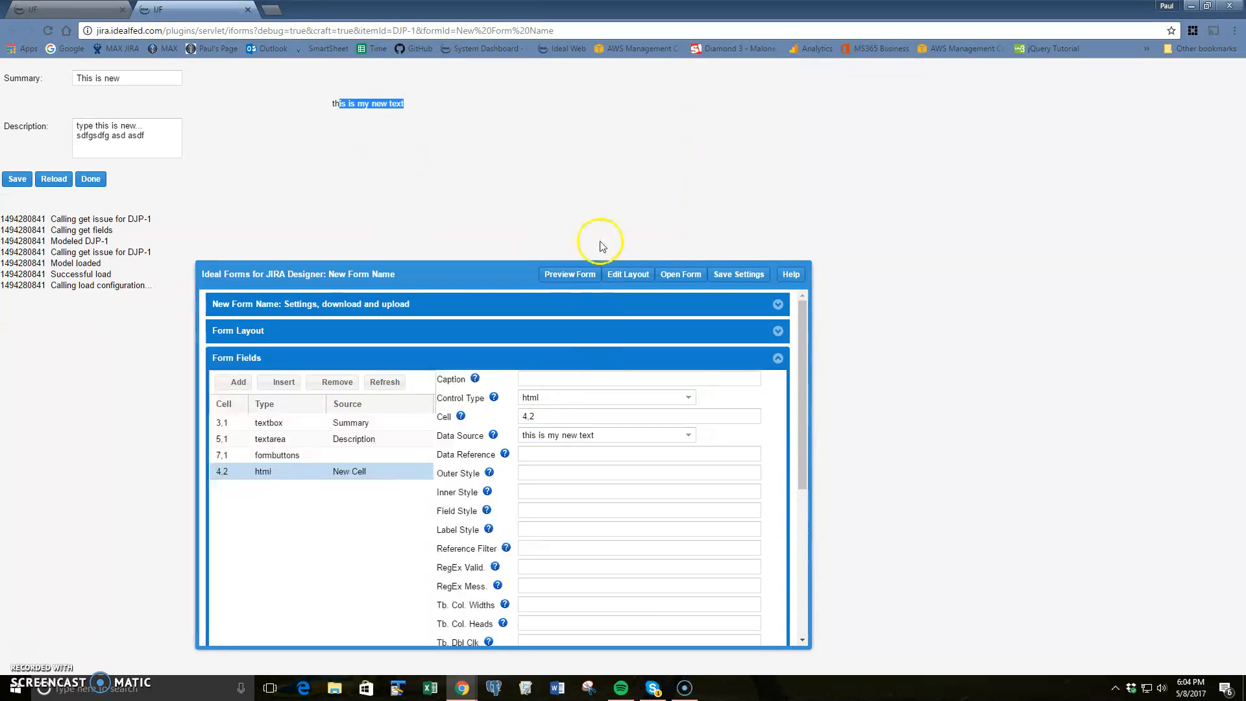
pyautogui.click(626, 275)
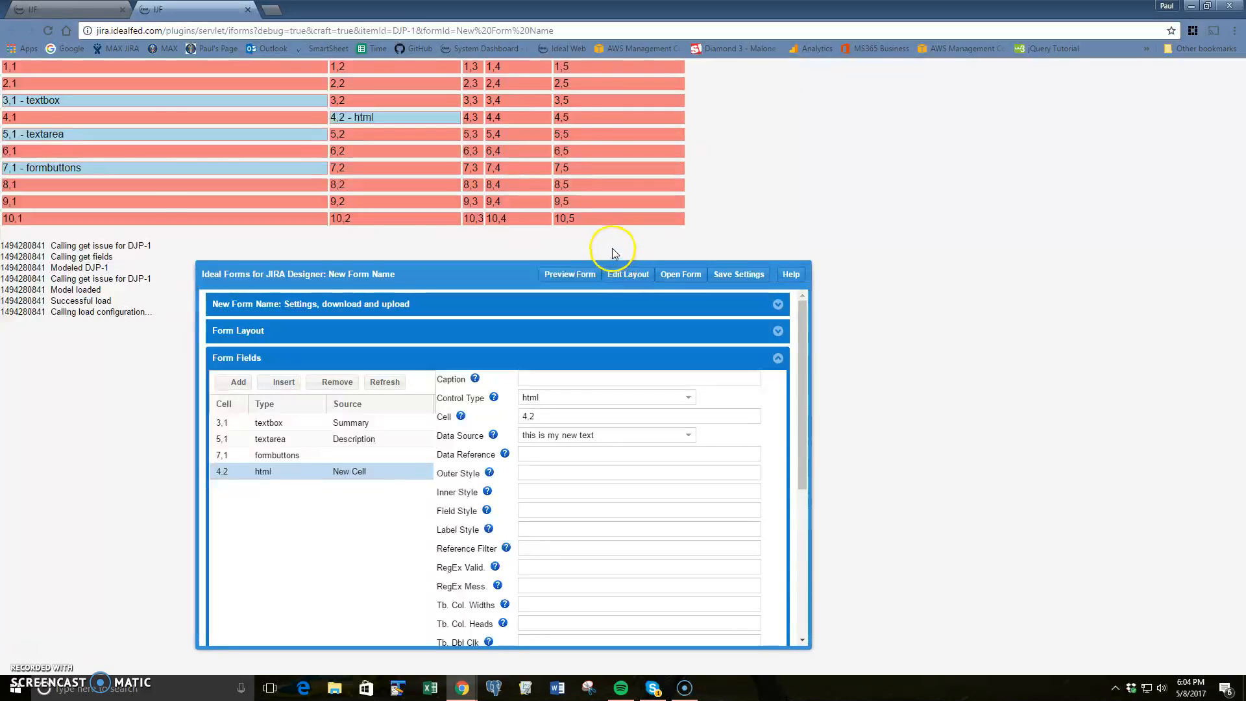
# - Set the column span of the textarea field in cell 5,1 to 3
pyautogui.rightClick(56, 135)
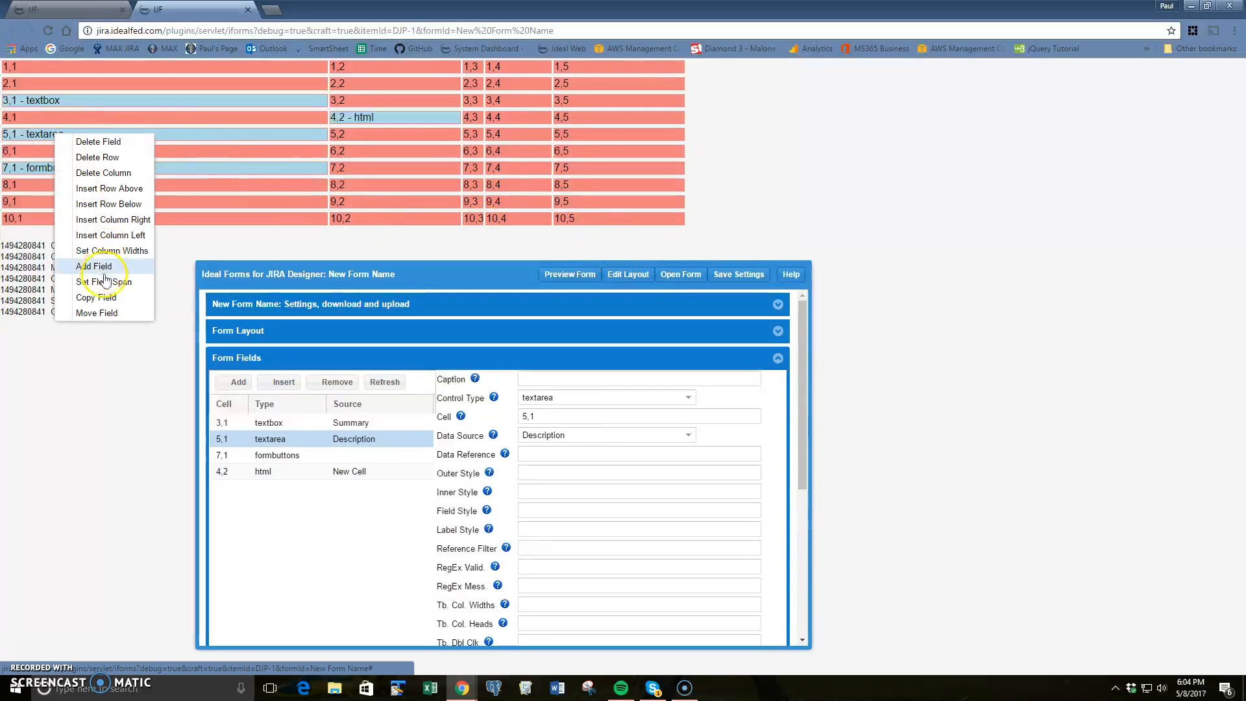
pyautogui.click(259, 193)
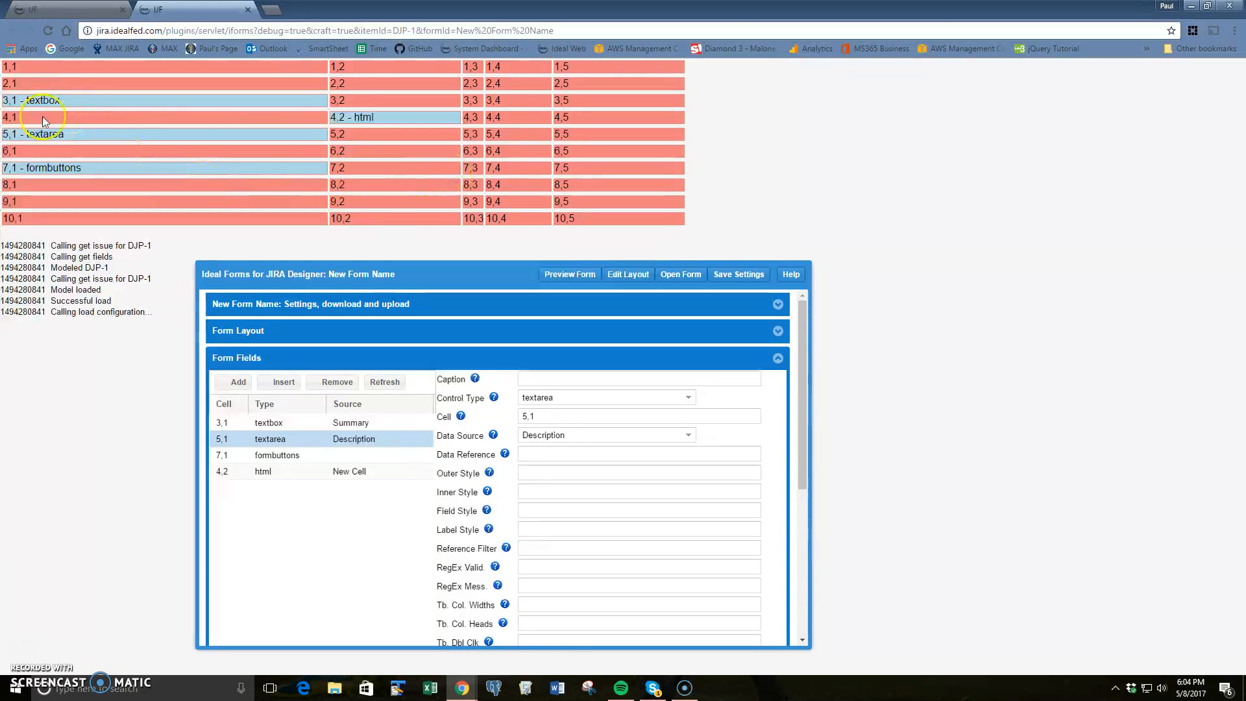
pyautogui.rightClick(41, 136)
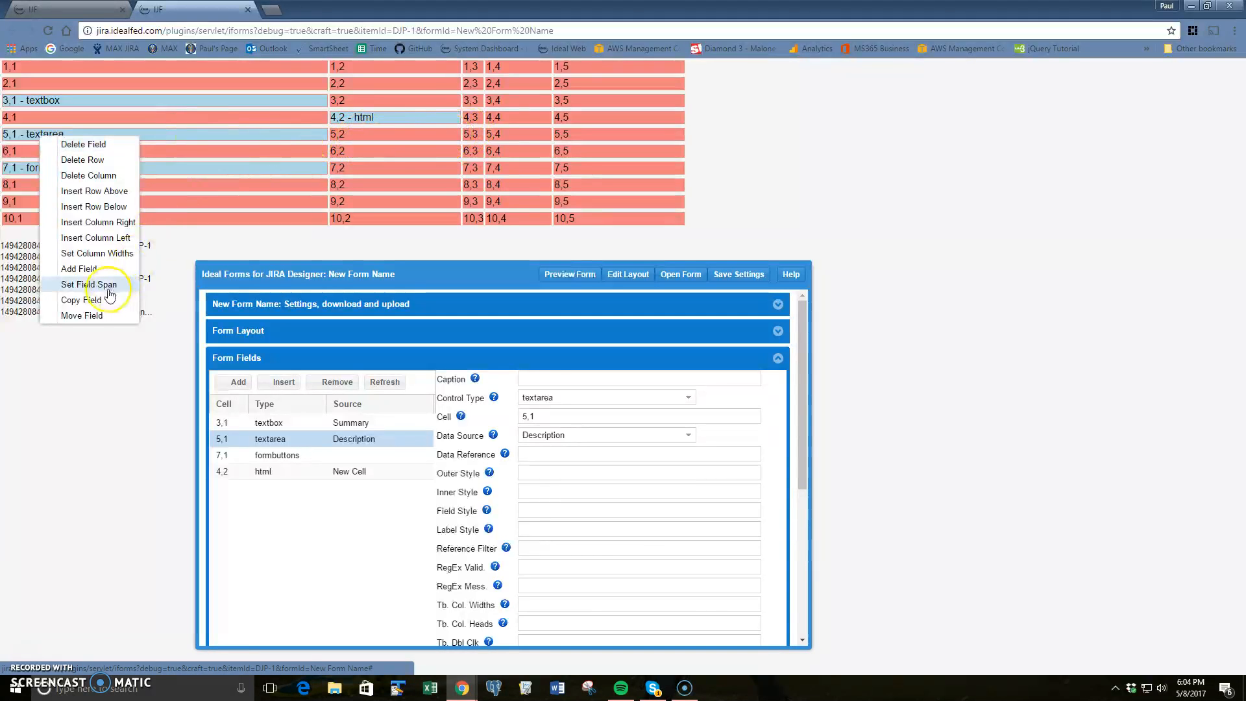
pyautogui.click(91, 284)
pyautogui.moveTo(523, 321); pyautogui.dragTo(16, 167)
pyautogui.click(92, 181)
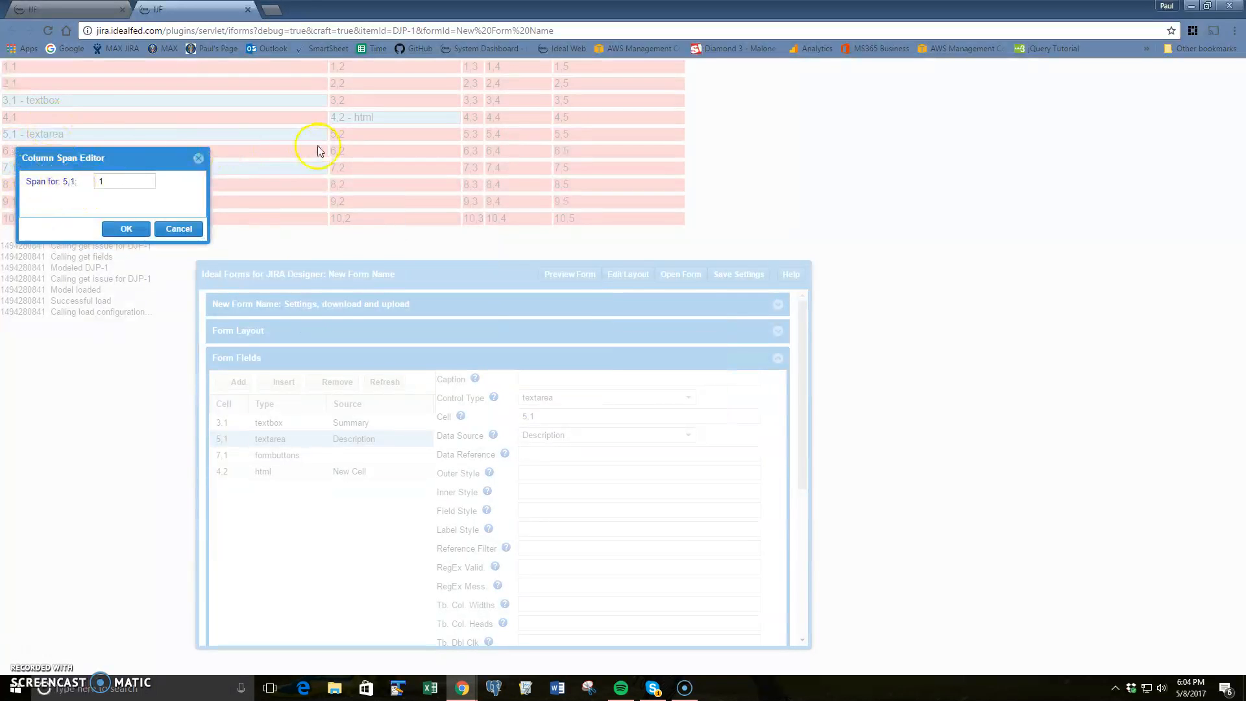
pyautogui.moveTo(122, 184); pyautogui.dragTo(23, 193)
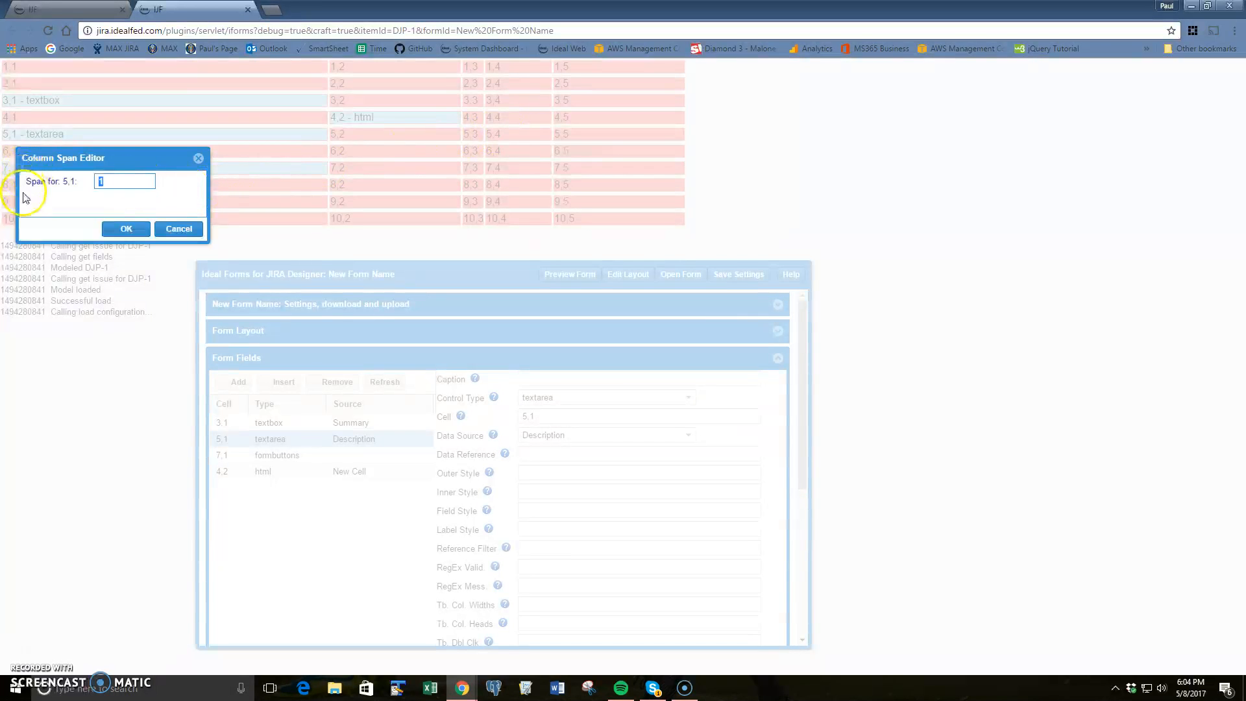
pyautogui.write('3')
pyautogui.click(126, 228)
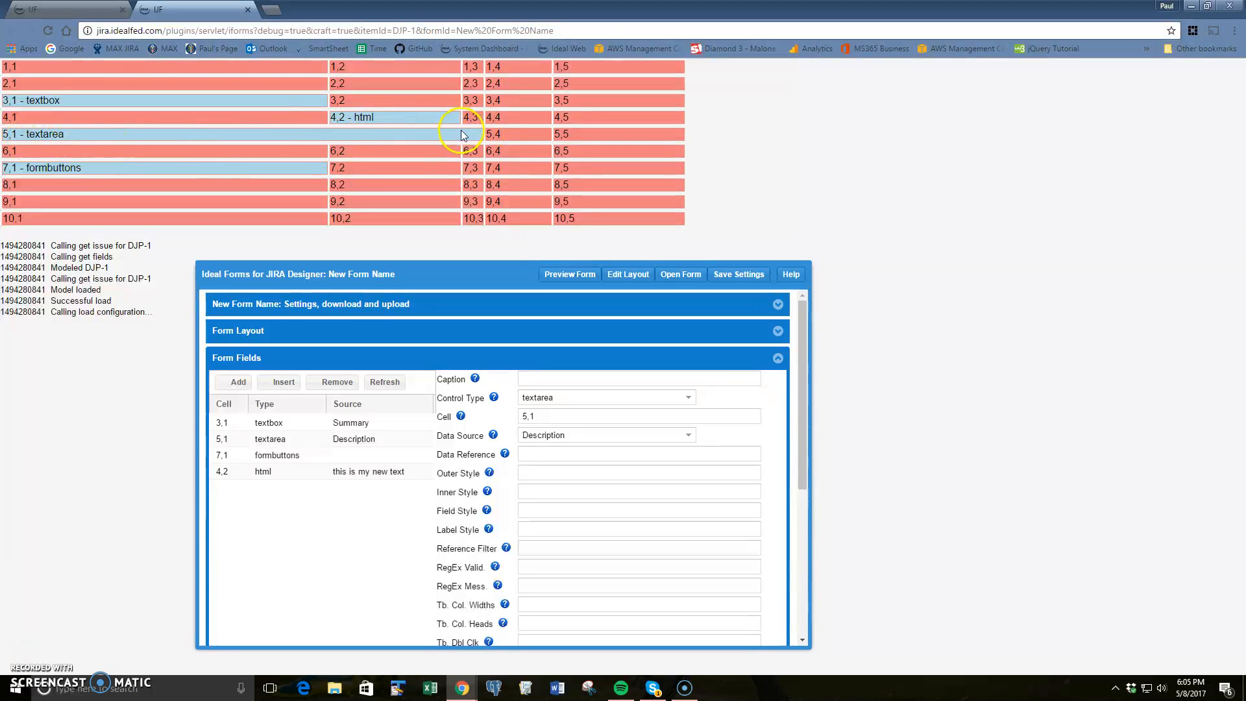
# - Copy the textarea field from cell 5,1 to row 6, column 1
pyautogui.rightClick(40, 136)
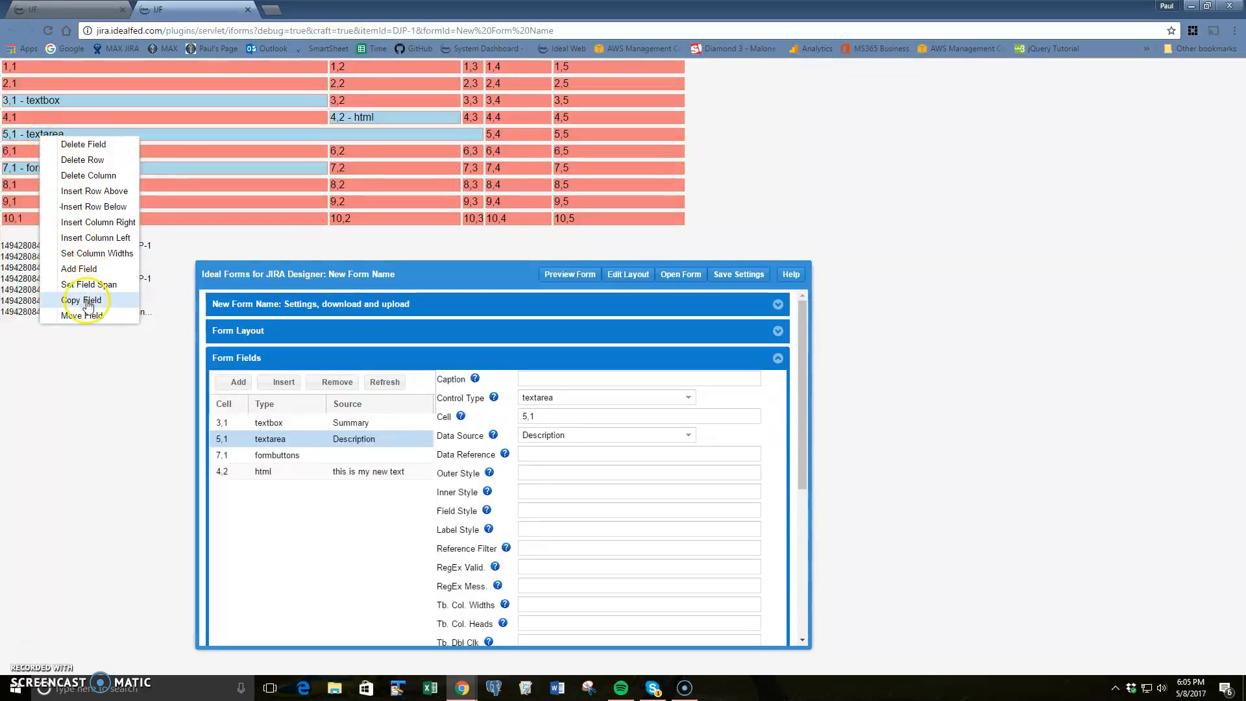
pyautogui.rightClick(29, 133)
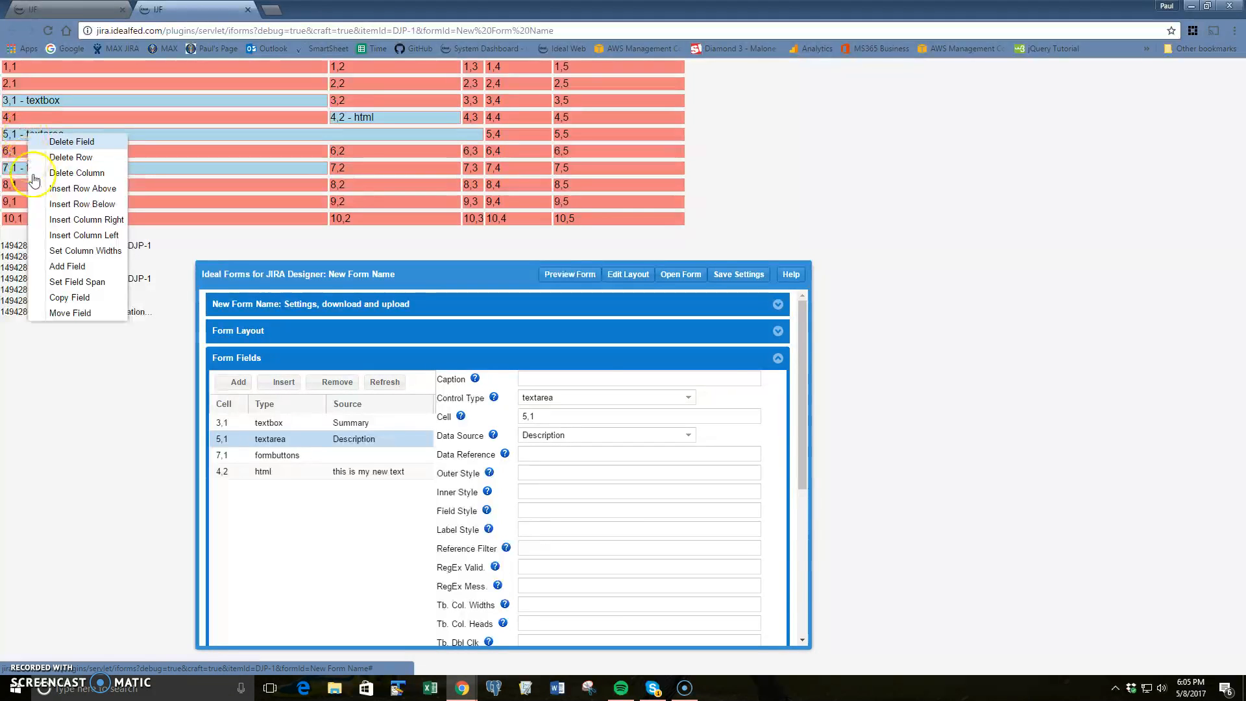
pyautogui.click(72, 297)
pyautogui.doubleClick(616, 352)
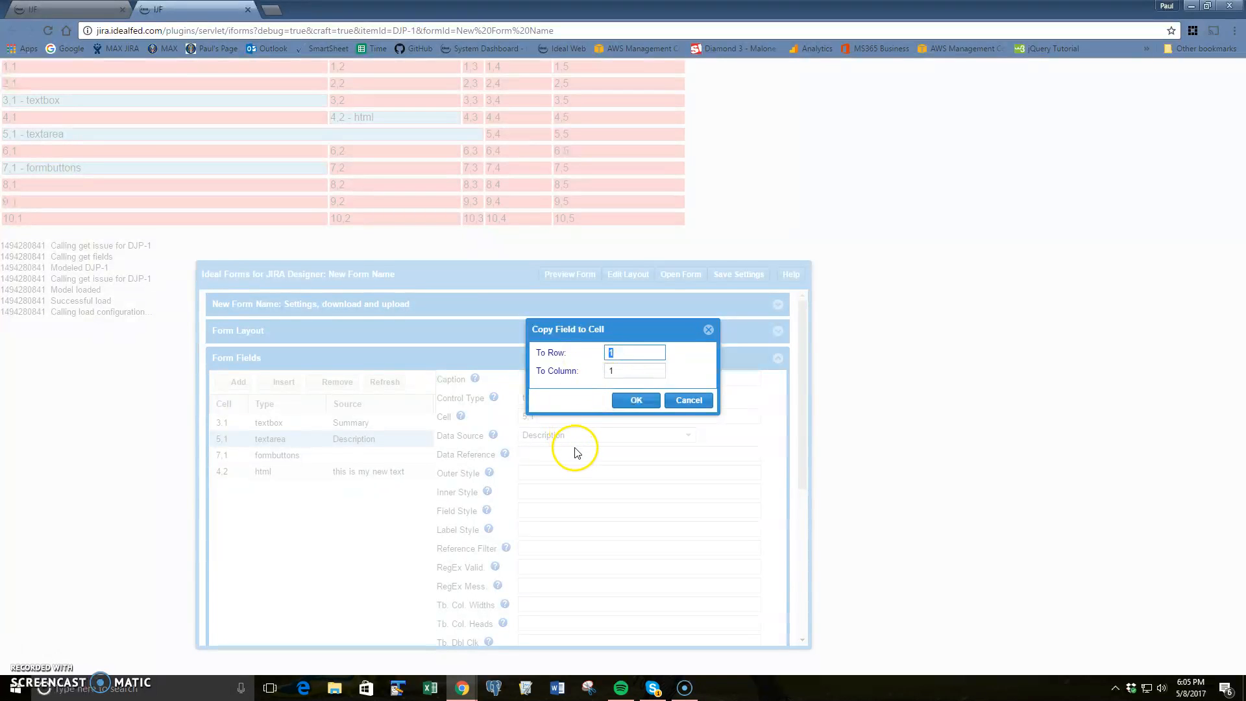
pyautogui.write('6')
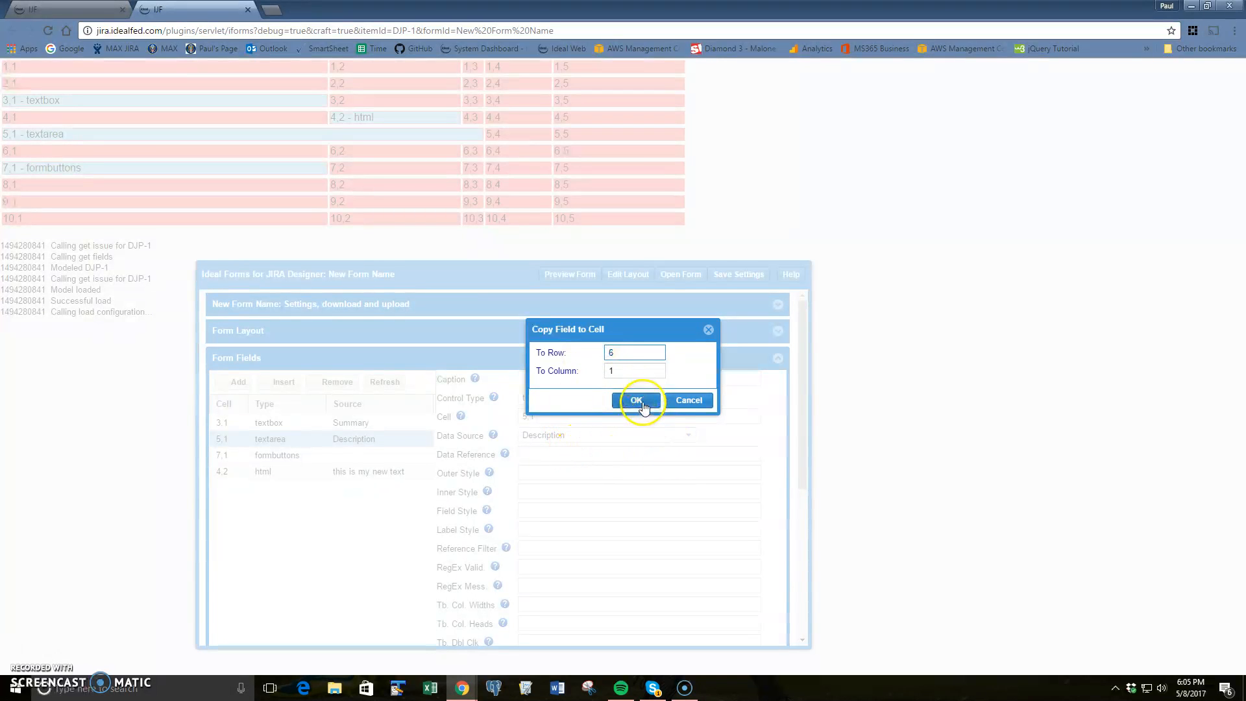
pyautogui.click(641, 401)
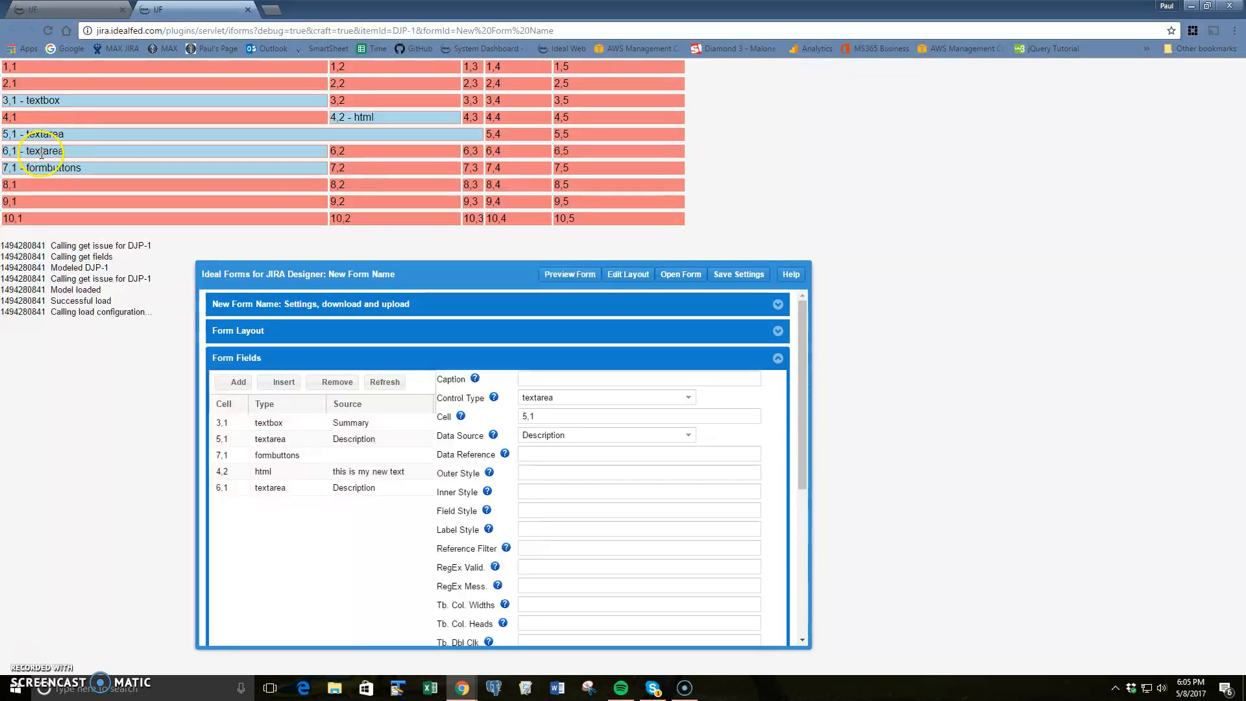
# - Preview the form with the copied Description field, and return to the layout grid
pyautogui.click(573, 278)
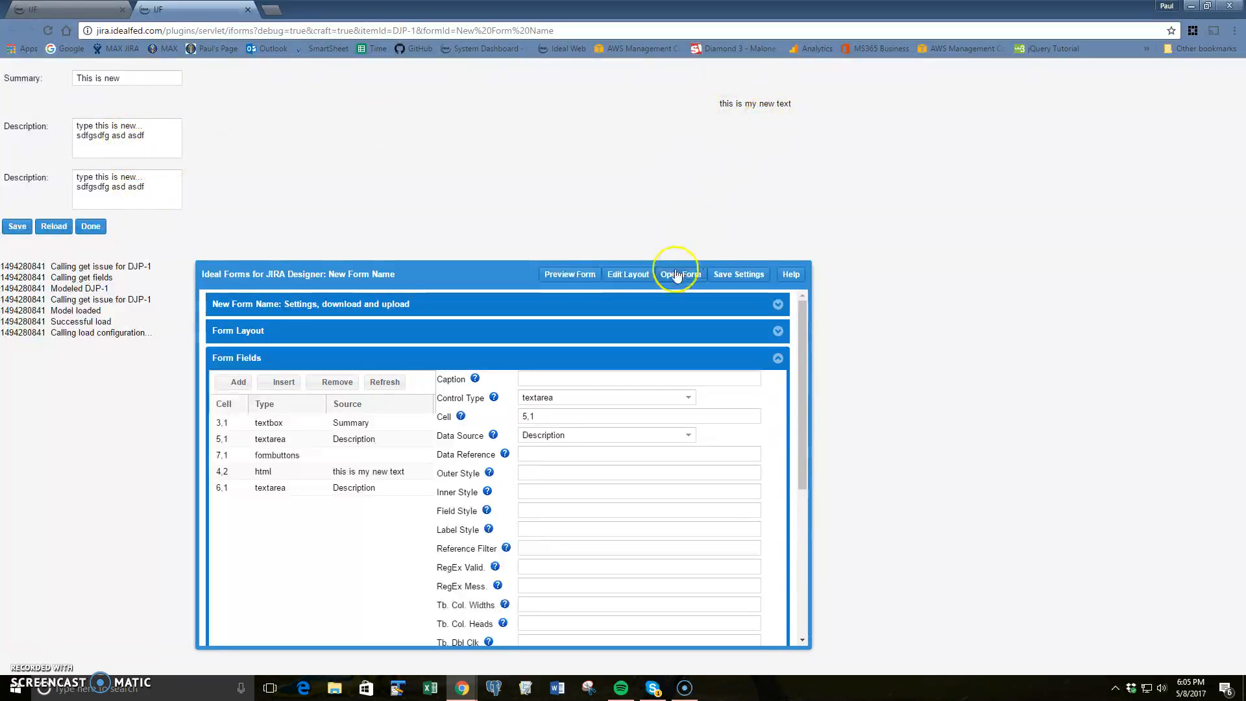
pyautogui.click(627, 278)
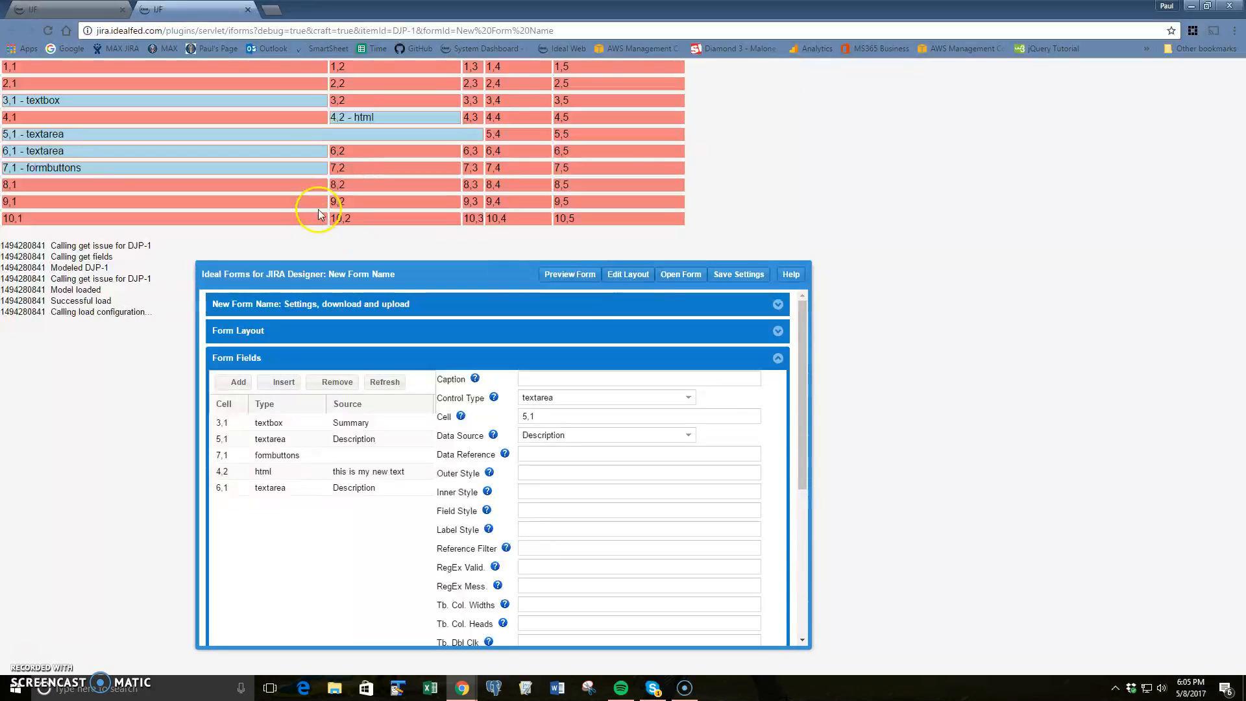
# - Move the textbox field from cell 3,1 to row 1, column 1
pyautogui.click(272, 171)
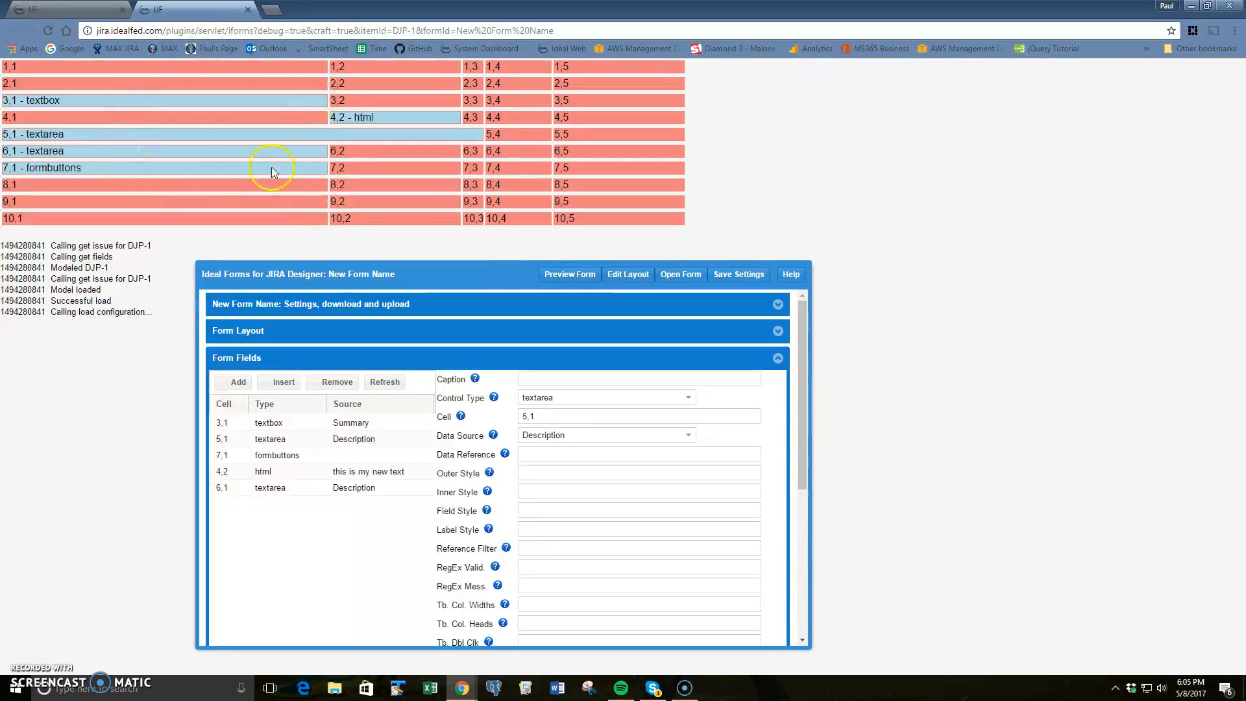
pyautogui.rightClick(57, 170)
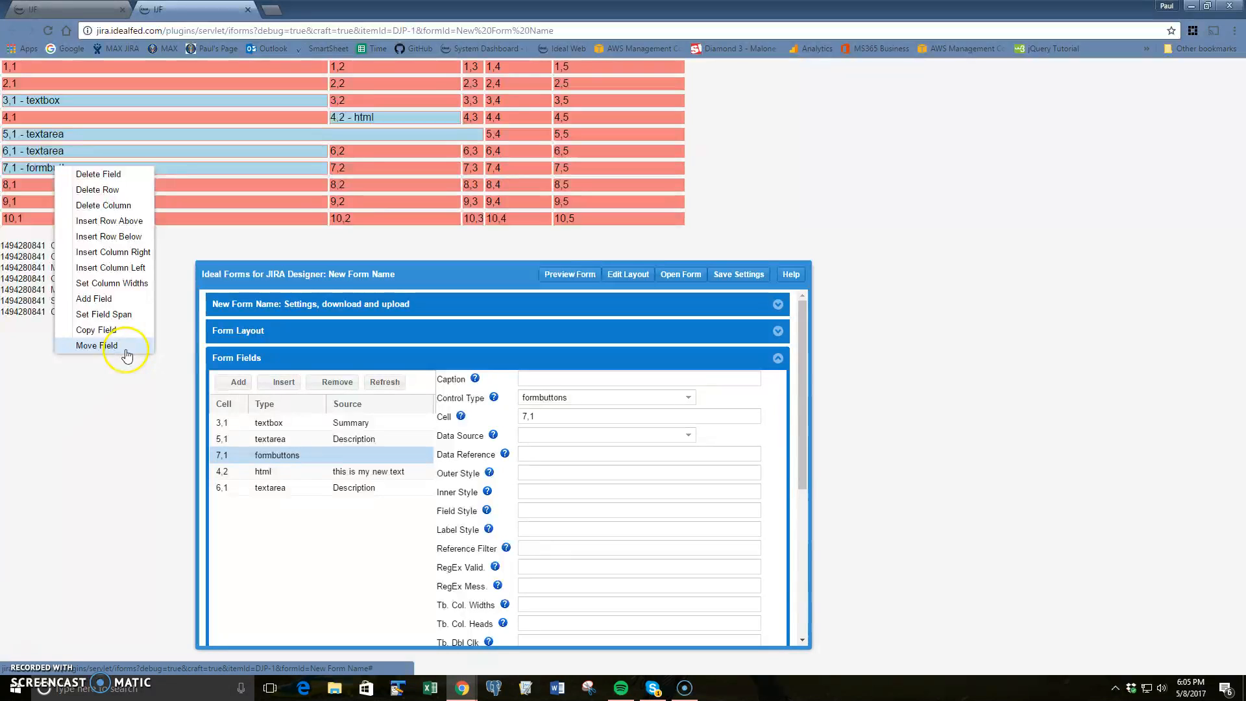
pyautogui.rightClick(40, 100)
pyautogui.click(81, 279)
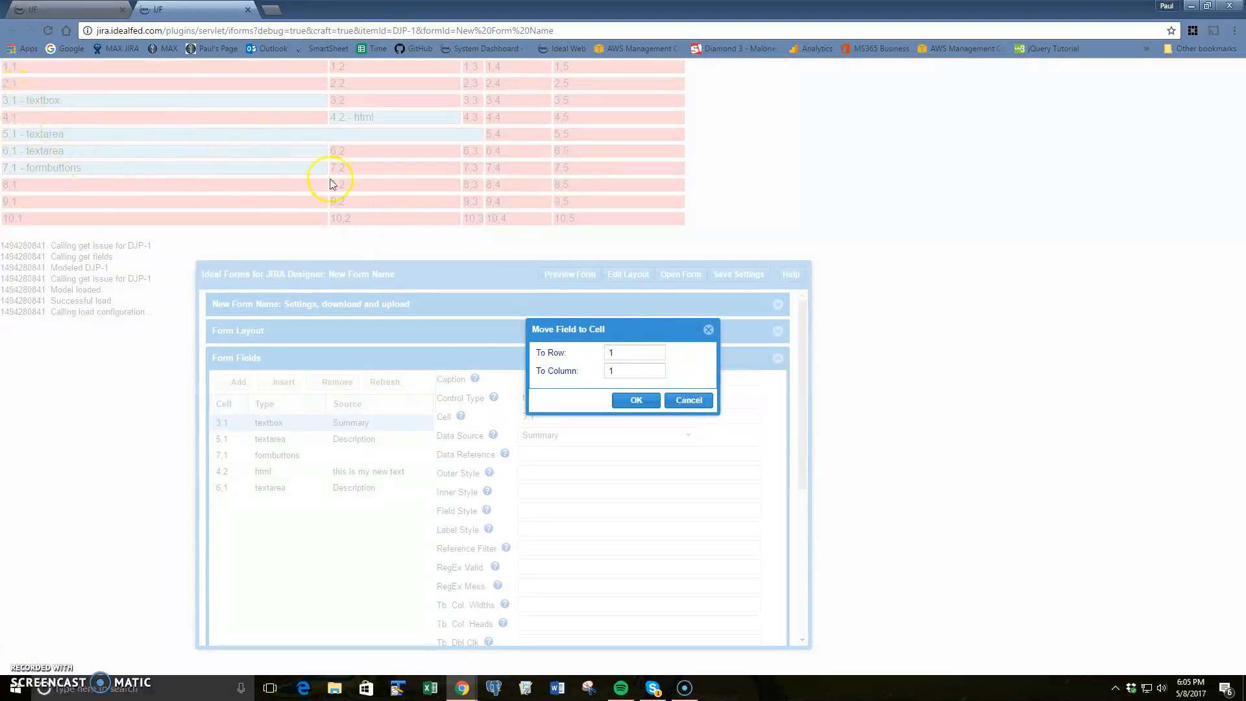
pyautogui.doubleClick(616, 353)
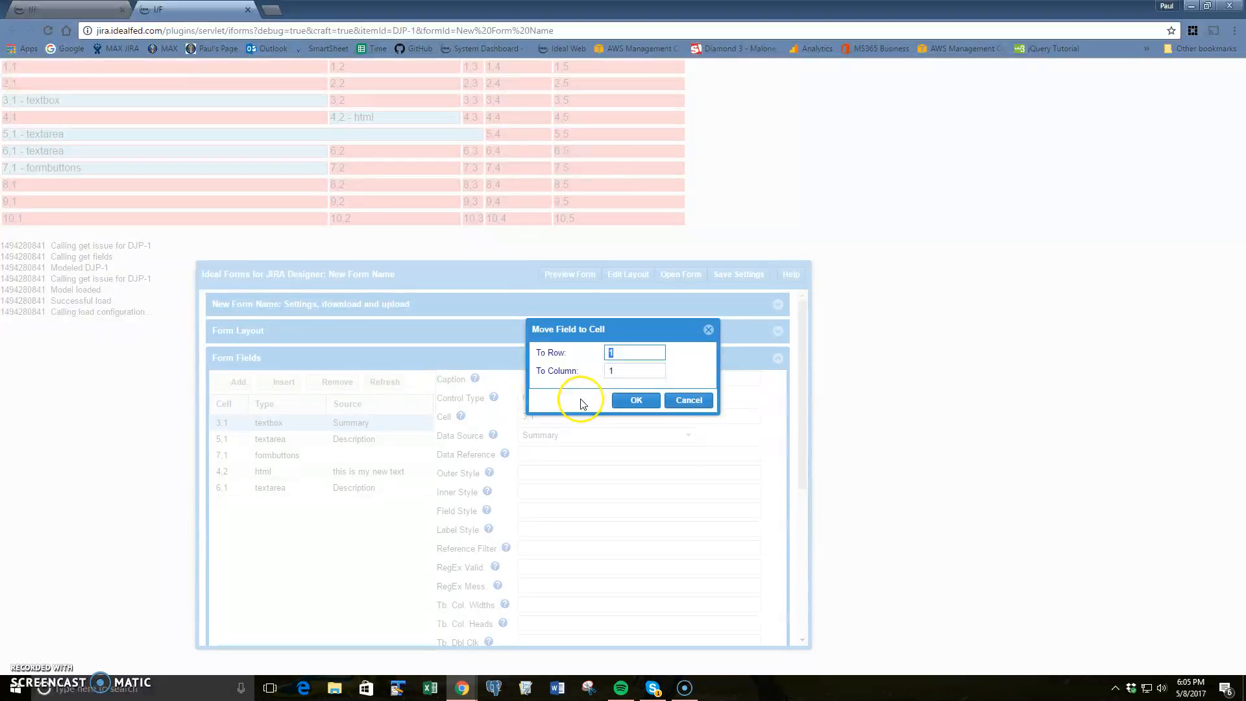
pyautogui.click(635, 400)
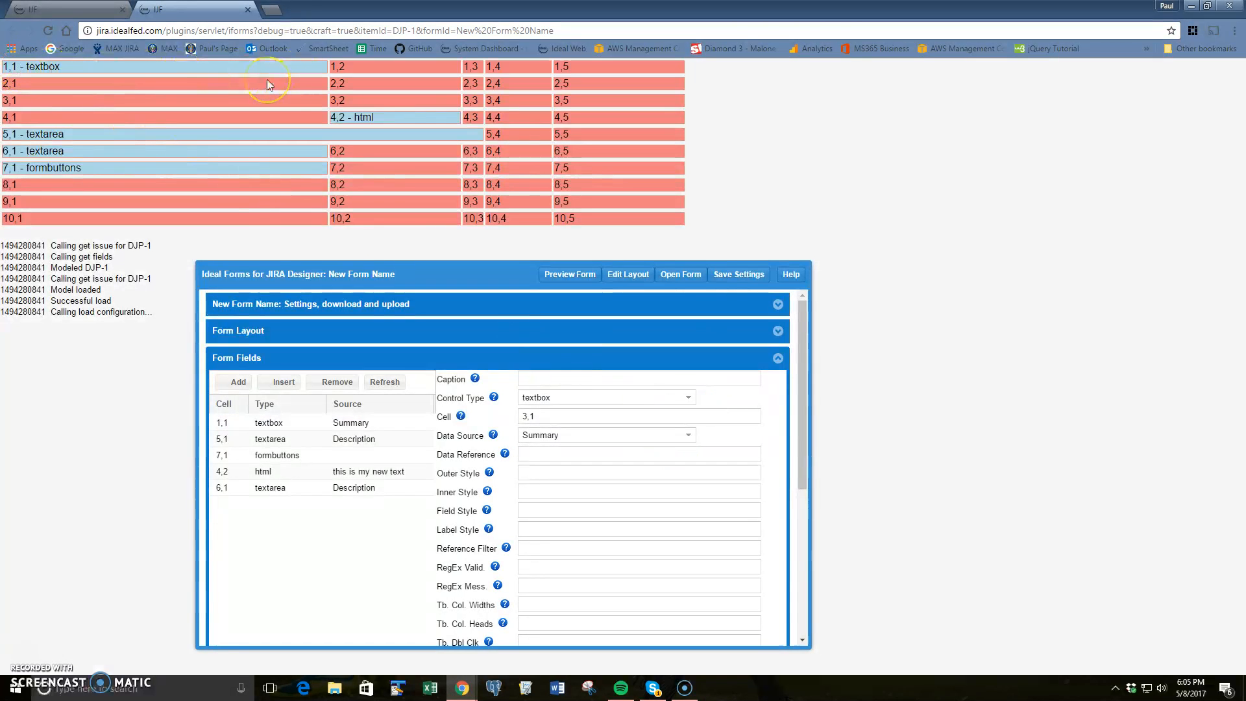
# - Preview the form with the moved Summary field, and enlarge the designer window to show more field settings
pyautogui.click(569, 274)
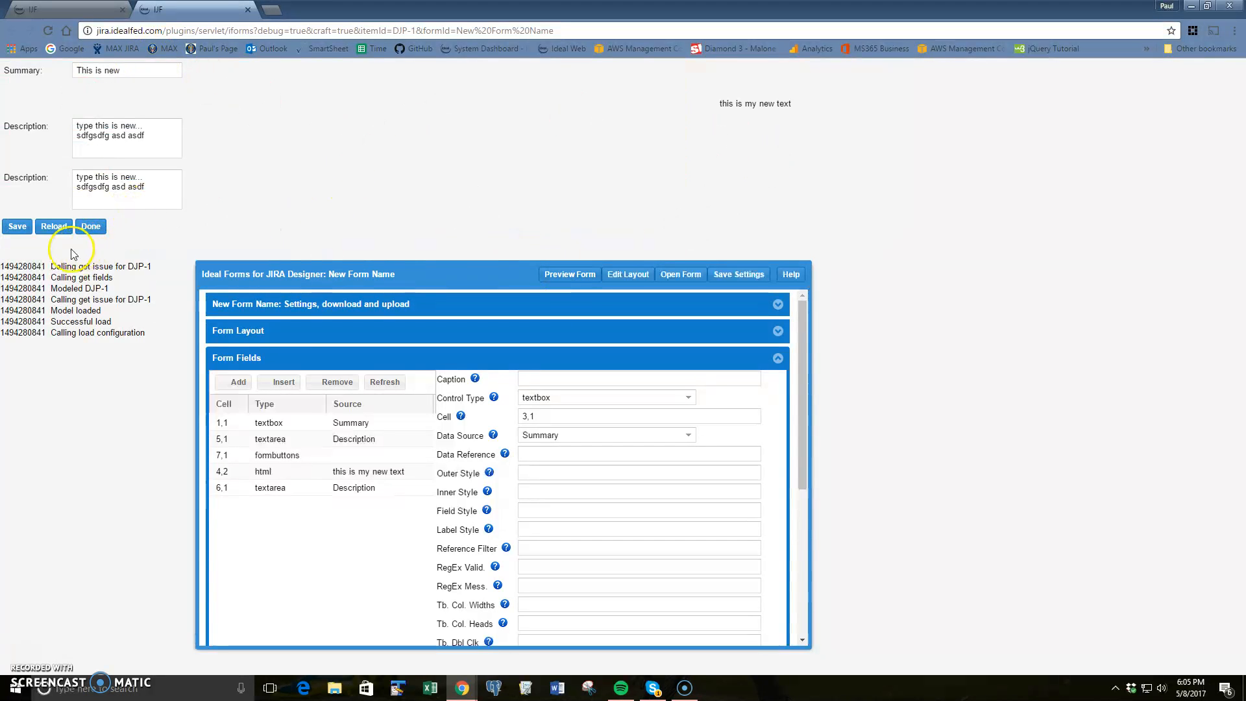
pyautogui.moveTo(475, 273); pyautogui.dragTo(464, 190)
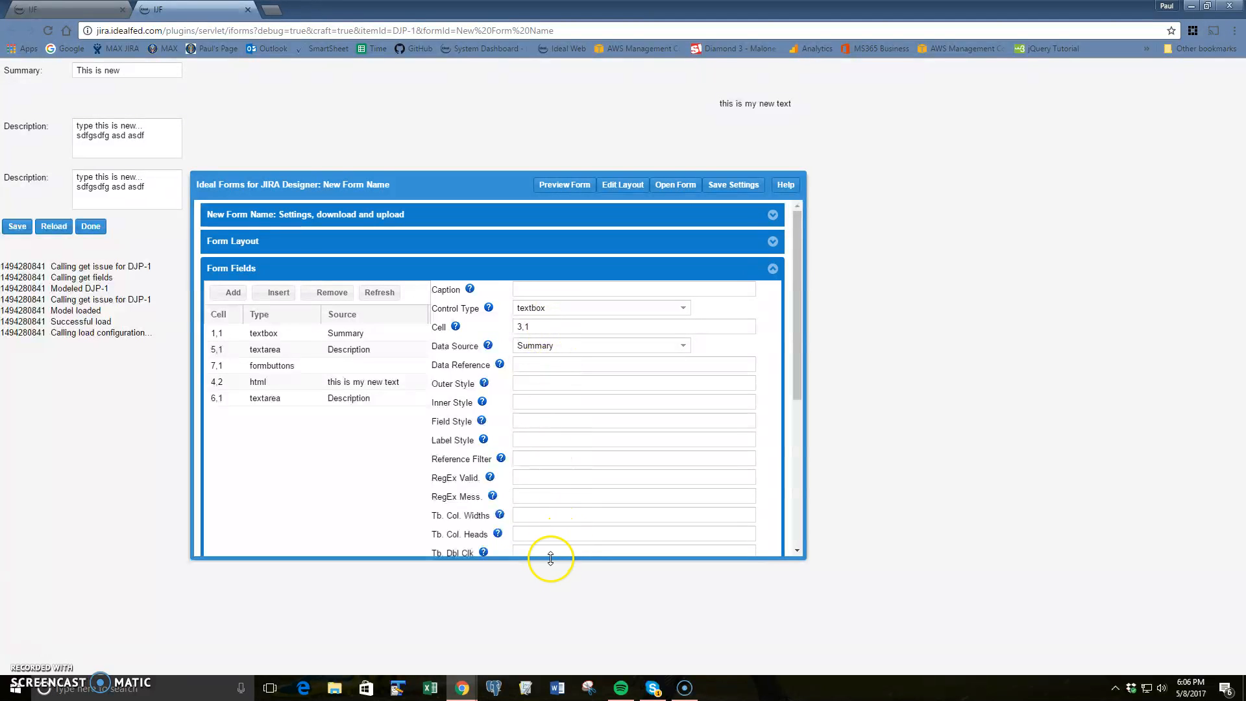
pyautogui.moveTo(551, 560); pyautogui.dragTo(544, 638)
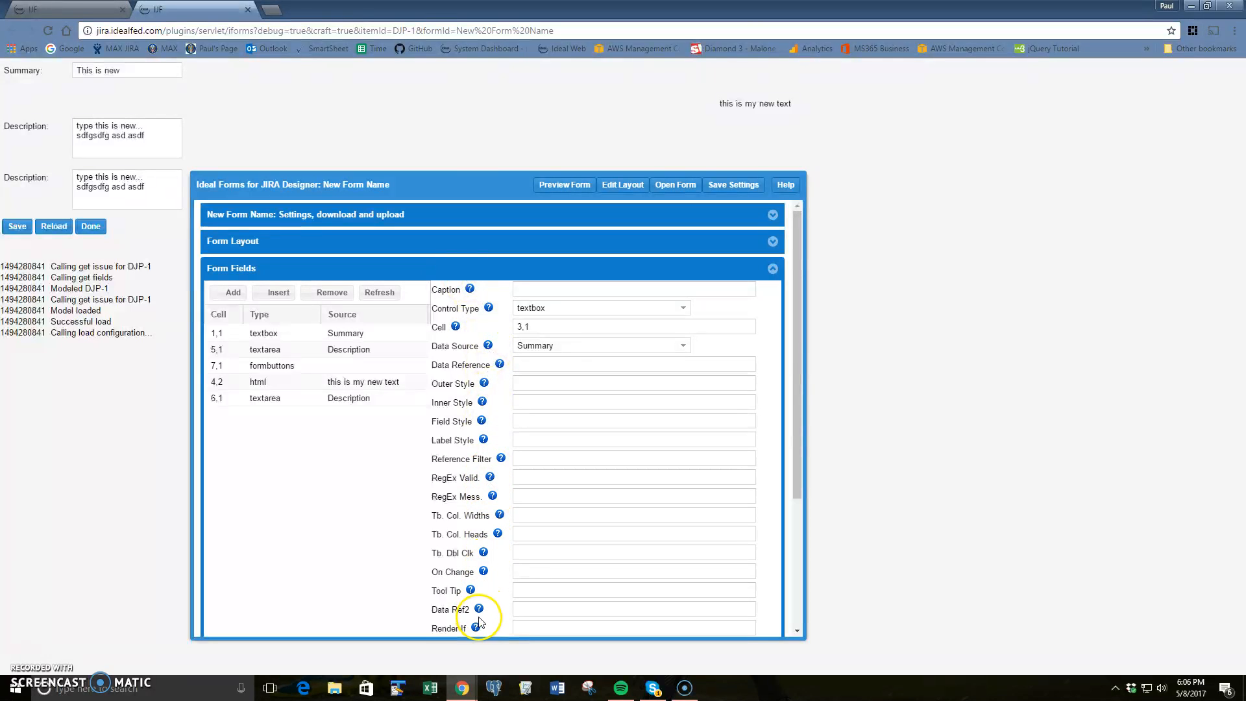
# - Open the help for the textbox's Outer Style setting and examine its description
pyautogui.doubleClick(527, 311)
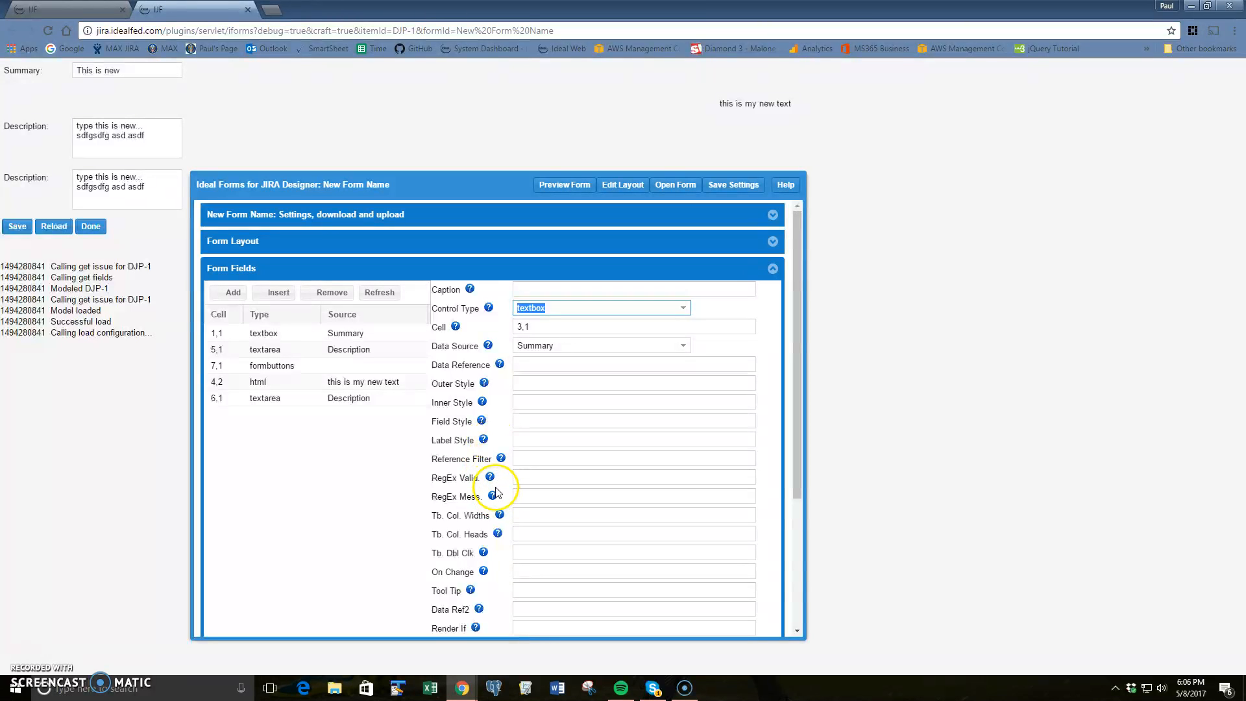
pyautogui.click(486, 387)
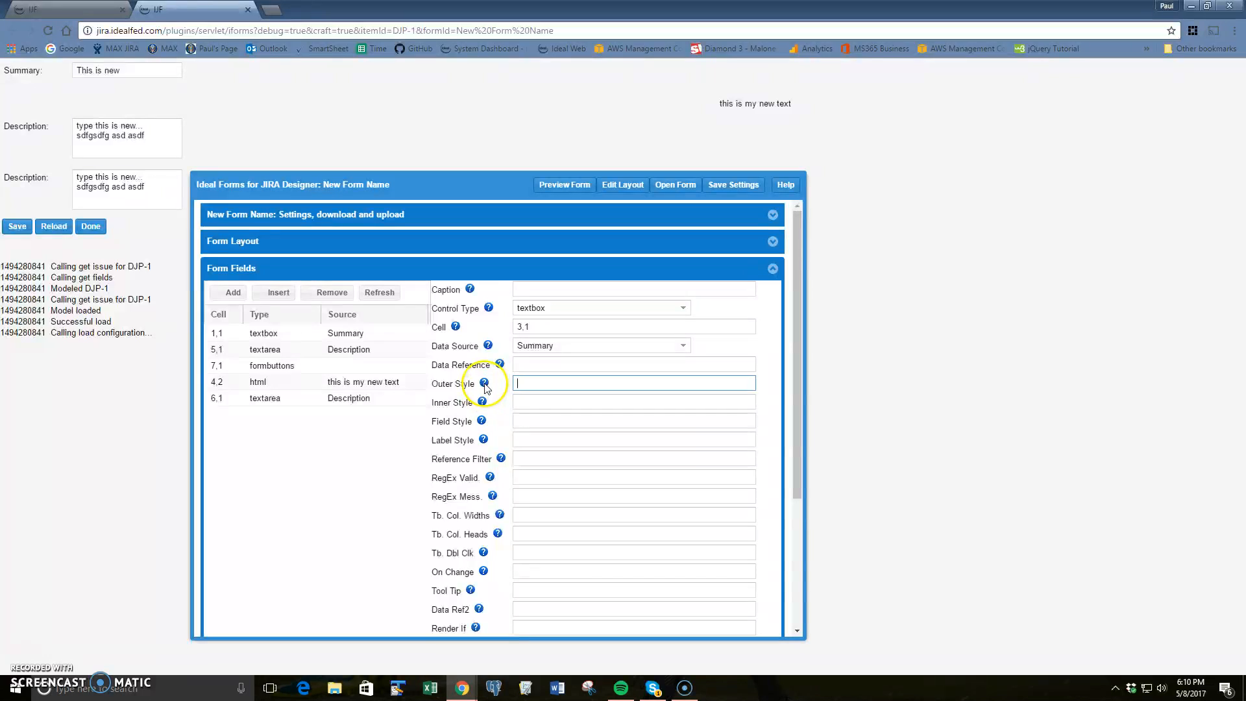
pyautogui.click(485, 384)
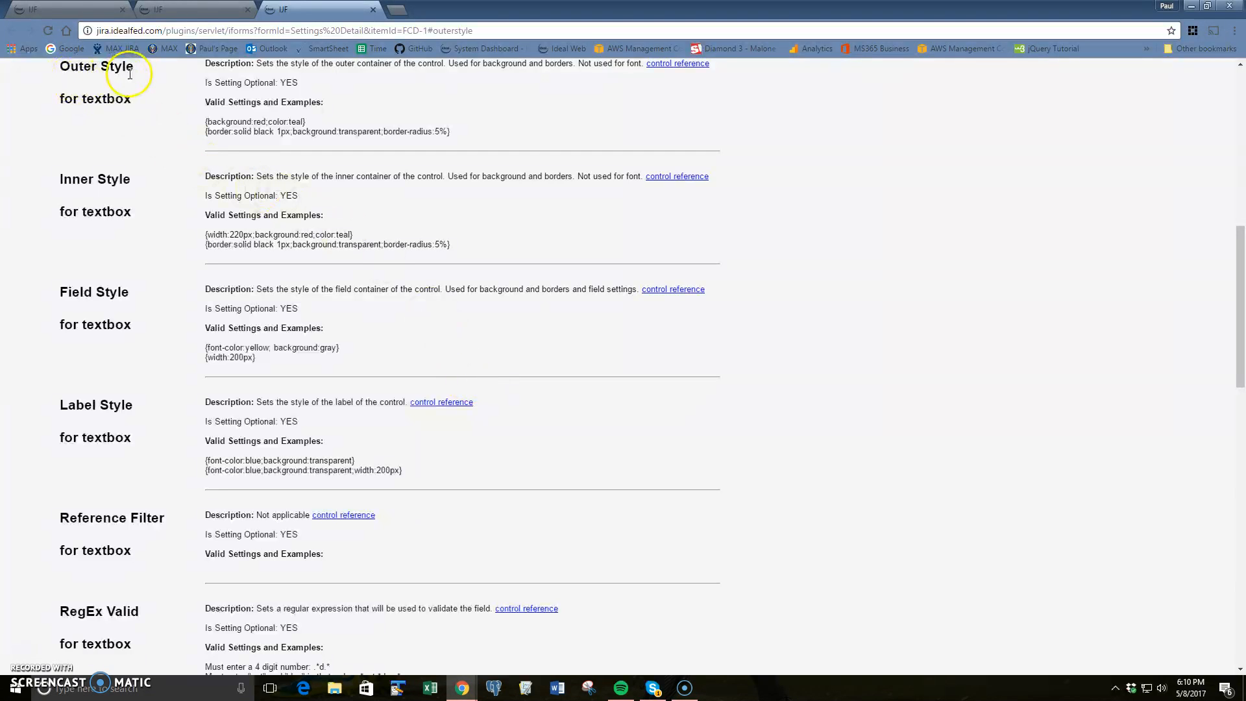
pyautogui.moveTo(56, 98); pyautogui.dragTo(404, 186)
pyautogui.click(273, 178)
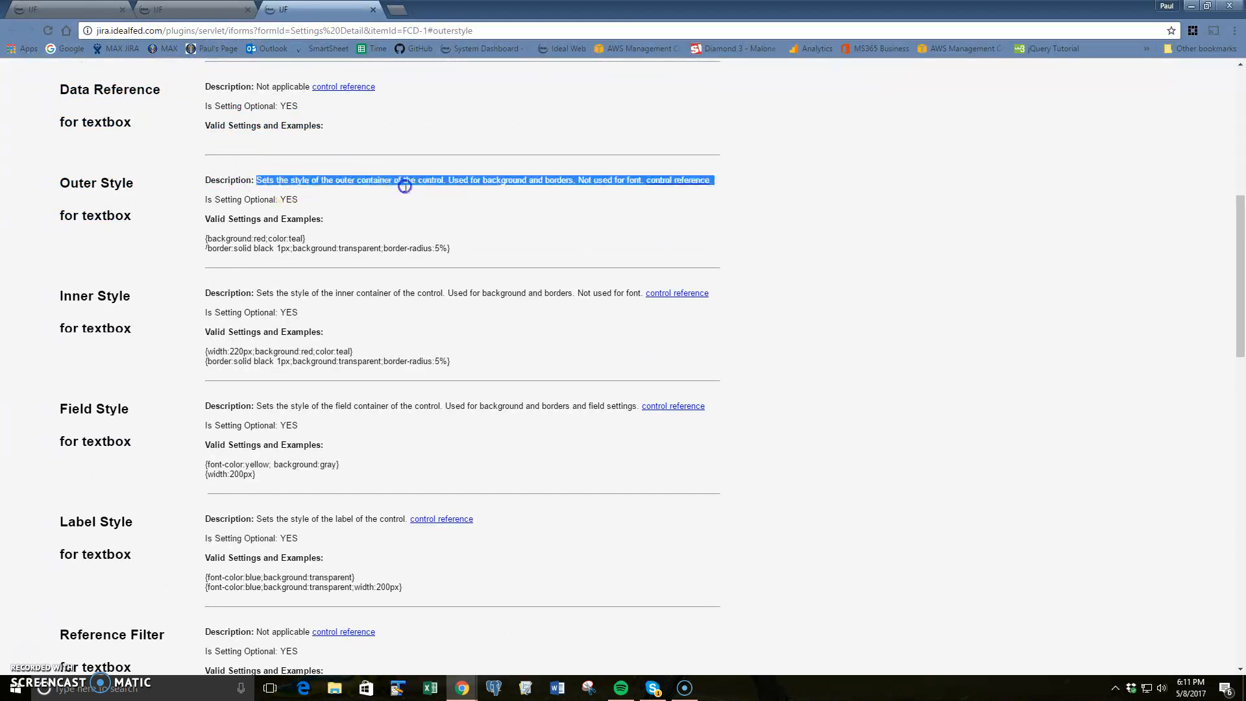
# - Copy the help example {background:red;color:teal} into the Outer Style setting, and preview the form with the designer window moved aside
pyautogui.moveTo(207, 238)
pyautogui.mouseDown()
pyautogui.moveTo(313, 239)
pyautogui.moveTo(208, 239)
pyautogui.mouseUp()
pyautogui.rightClick(233, 238)
pyautogui.click(247, 249)
pyautogui.click(515, 382)
pyautogui.rightClick(519, 381)
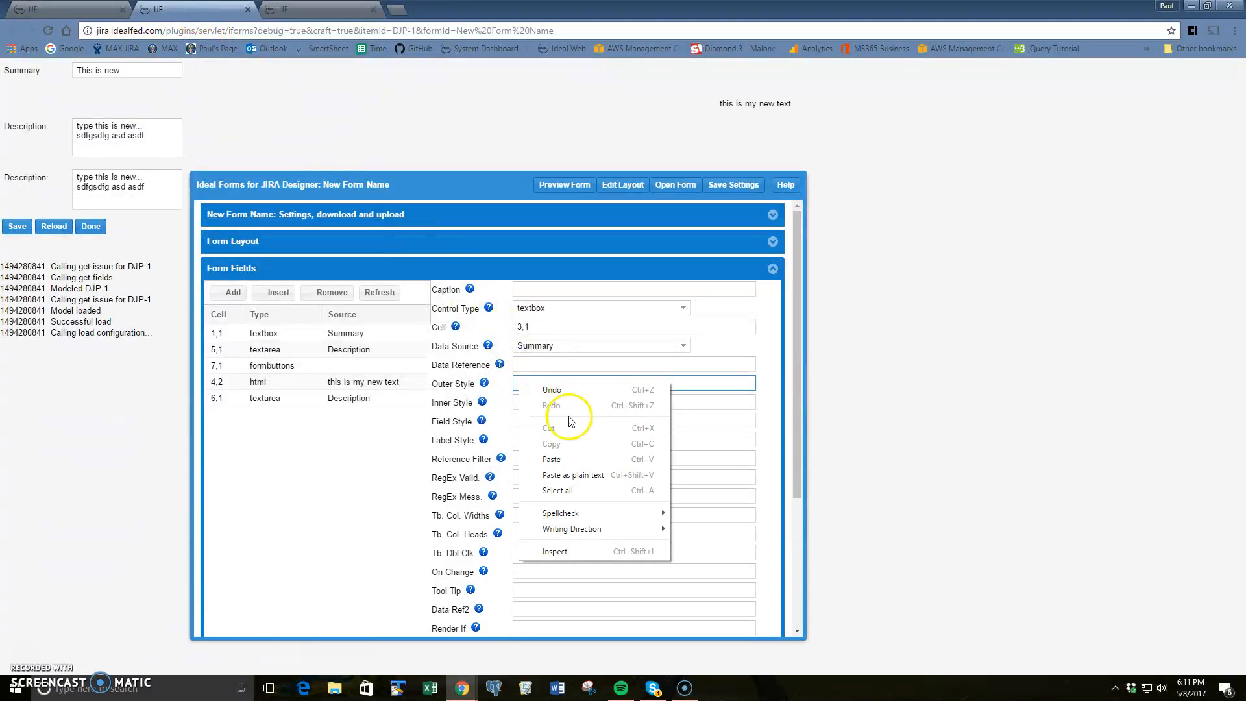
pyautogui.click(556, 467)
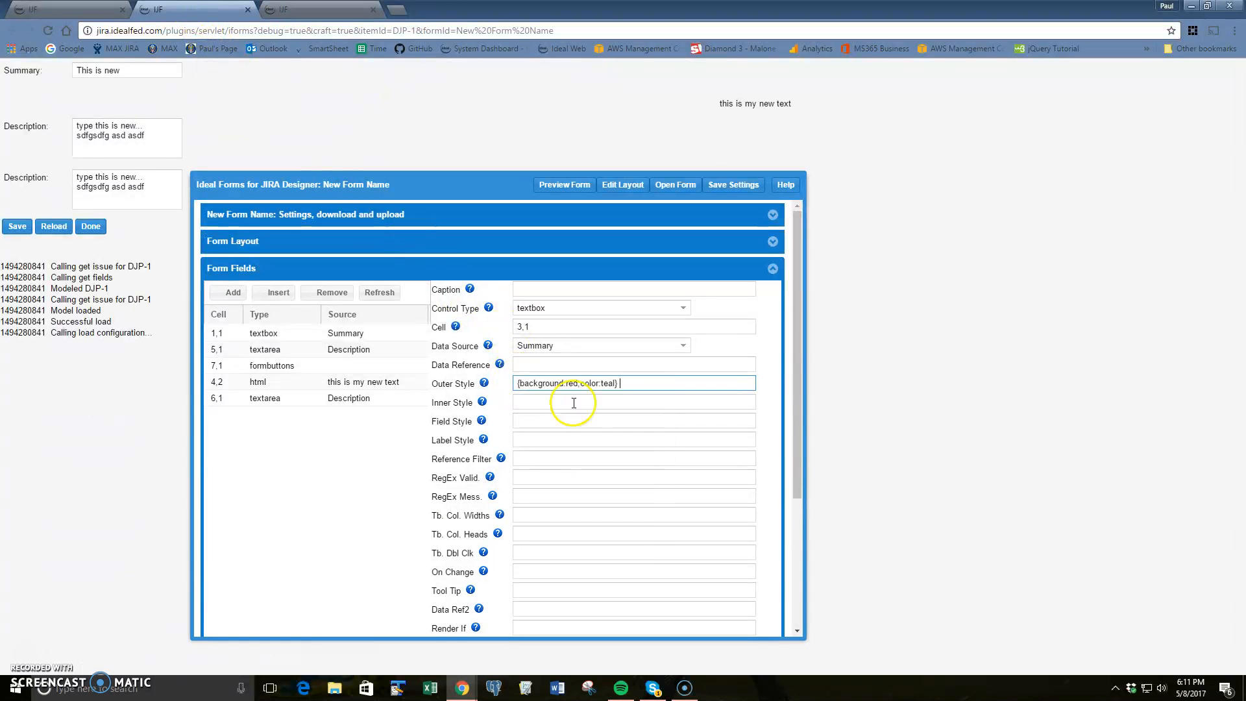
pyautogui.click(563, 186)
pyautogui.moveTo(373, 189); pyautogui.dragTo(509, 187)
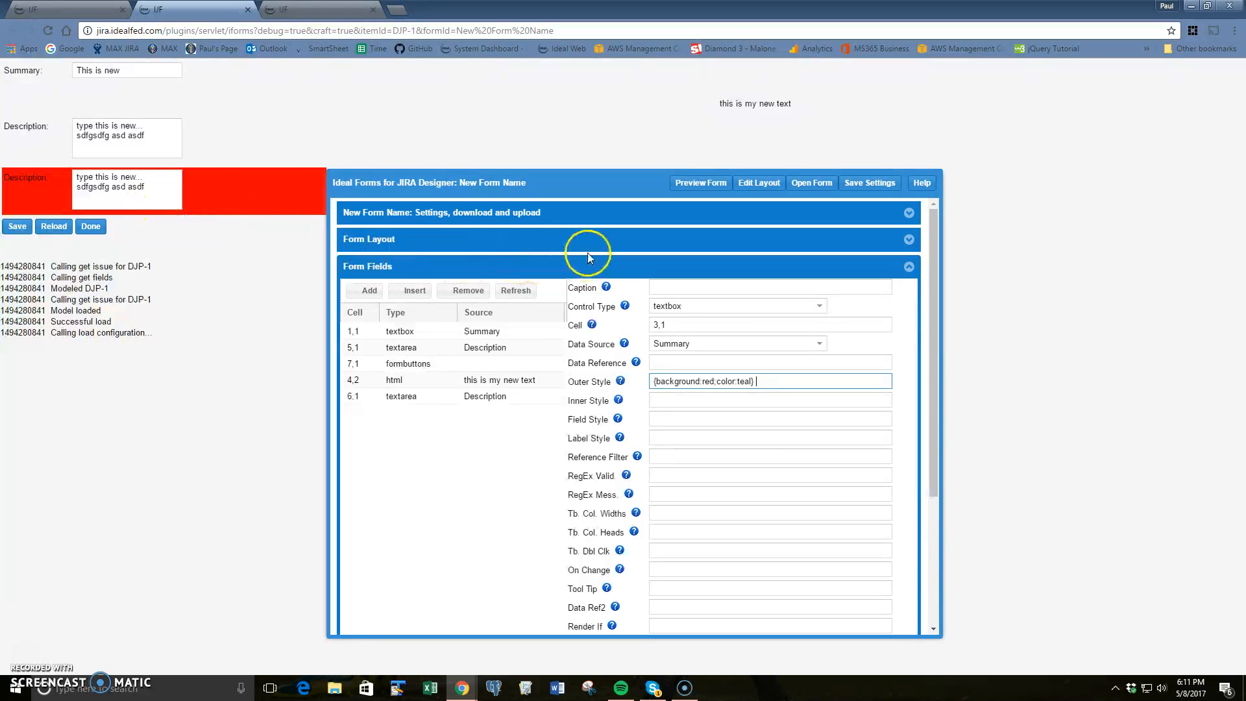
# - Set the Control Type to button, and open the Caption setting's help to examine its example
pyautogui.click(821, 306)
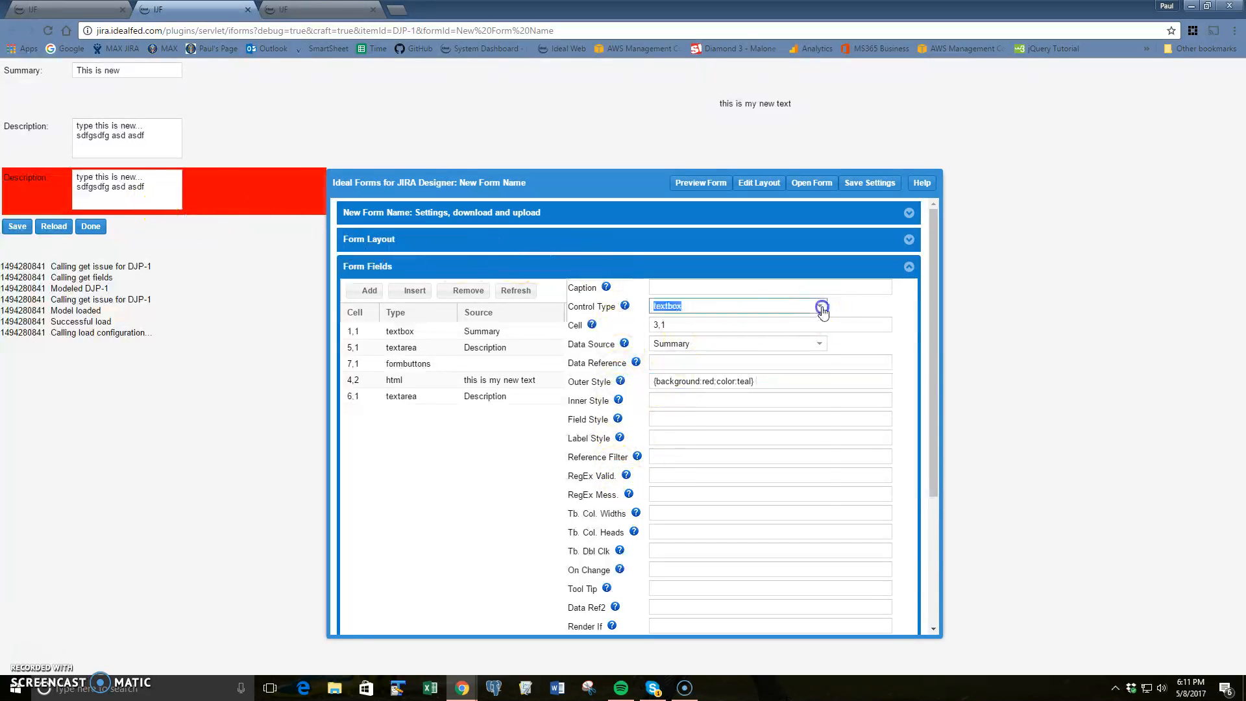
pyautogui.scroll(5, 766, 396)
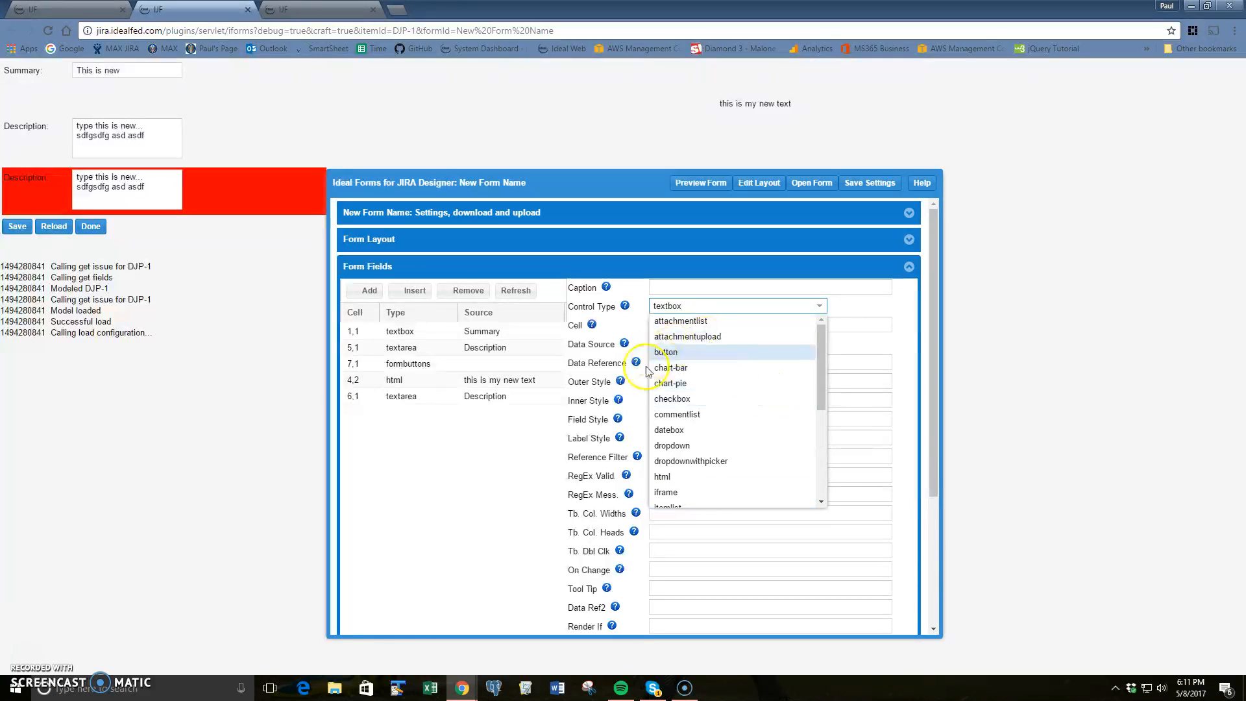
pyautogui.click(669, 352)
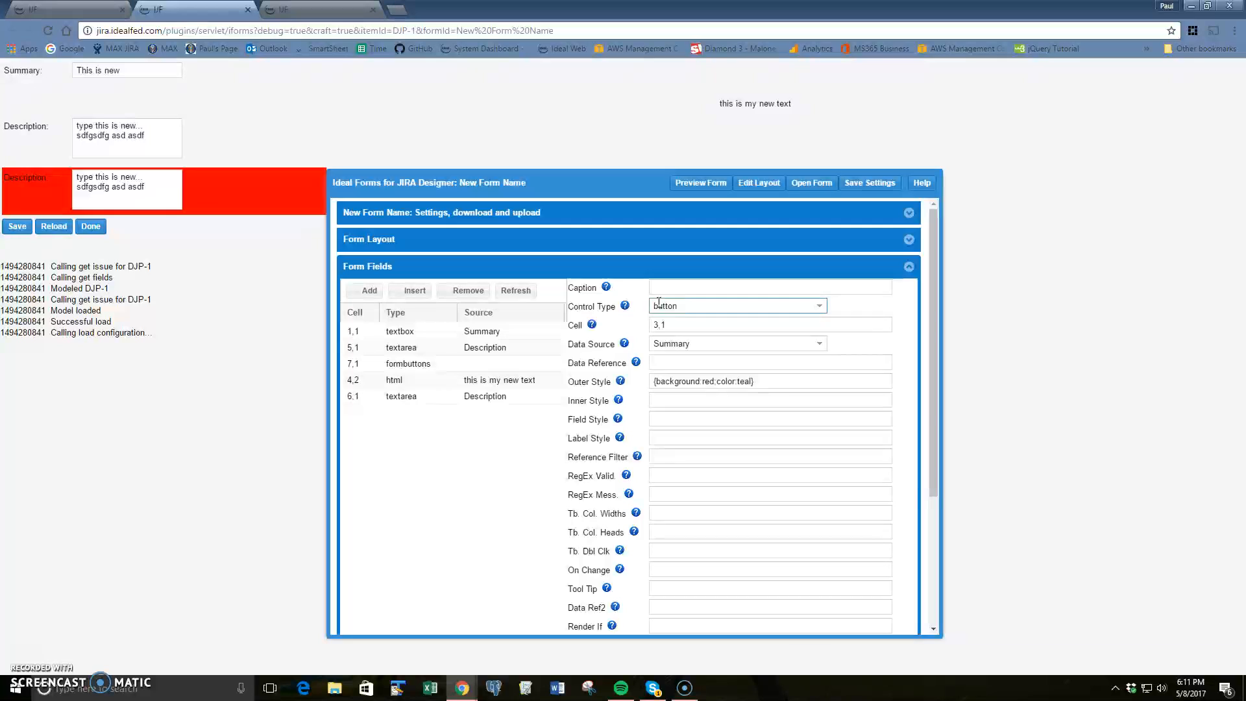
pyautogui.click(606, 286)
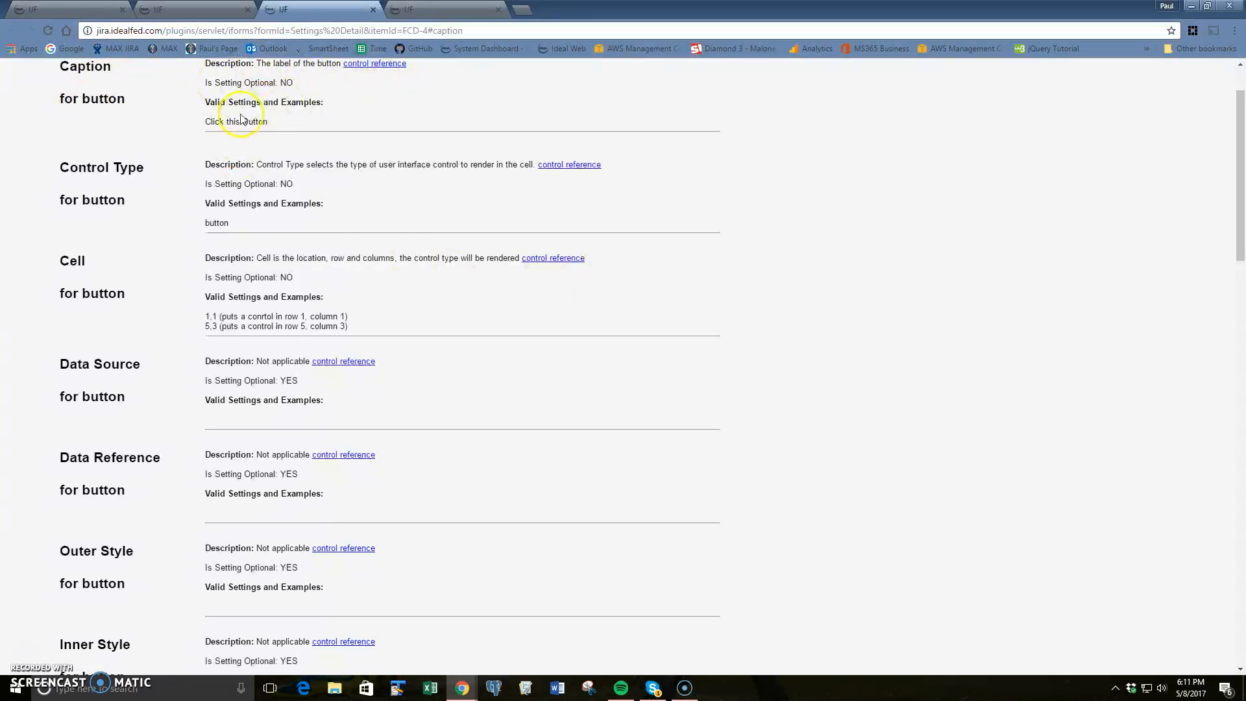
pyautogui.click(262, 122)
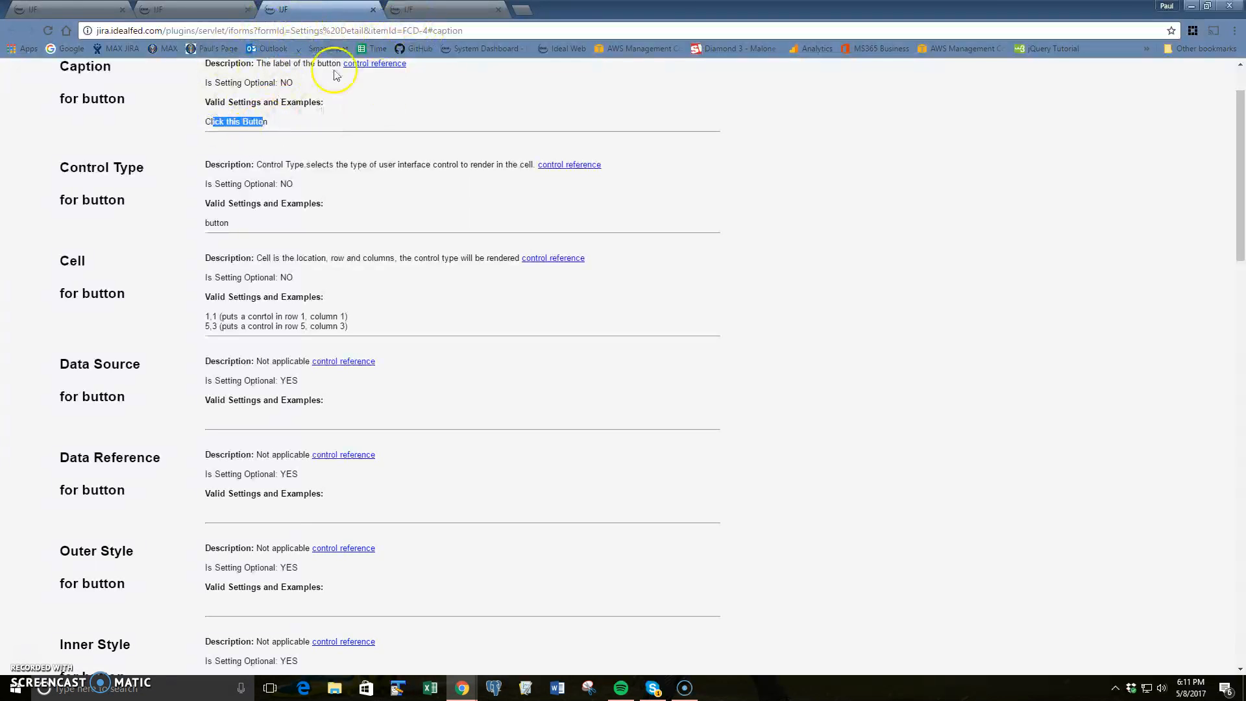
# - Close both help pages and make the designer window taller to reveal the Before render and After render settings
pyautogui.click(373, 10)
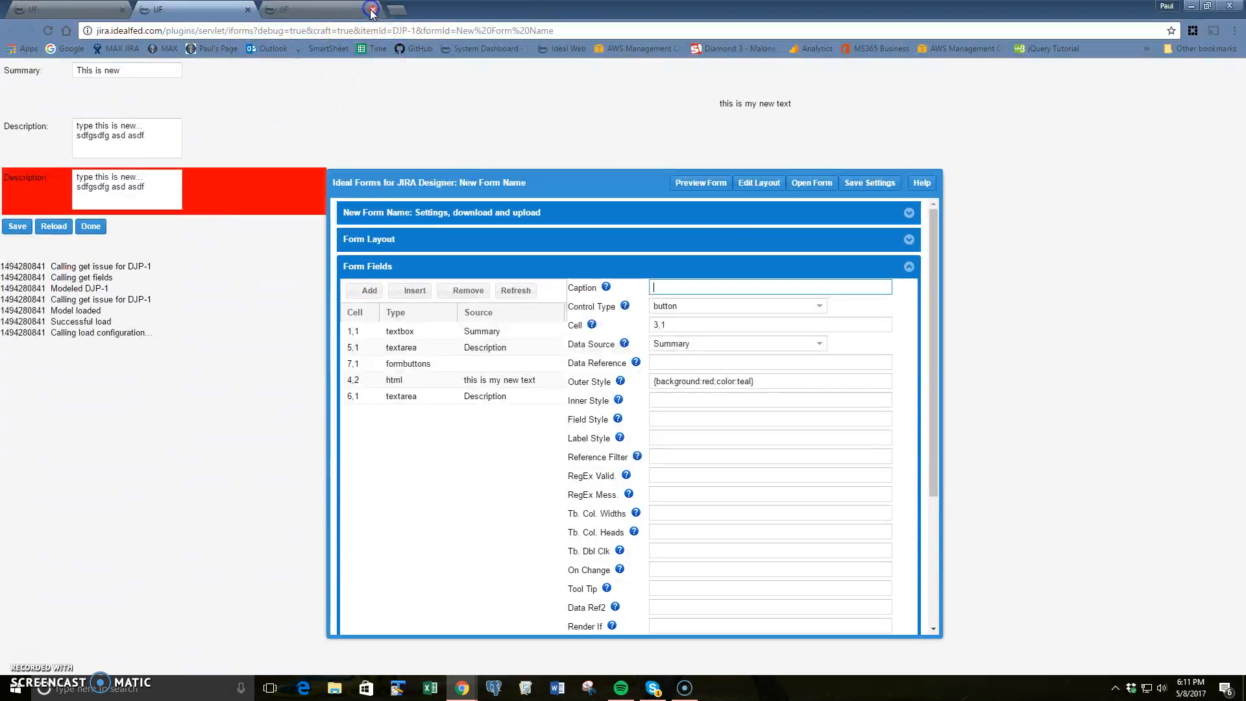
pyautogui.click(323, 13)
pyautogui.click(373, 11)
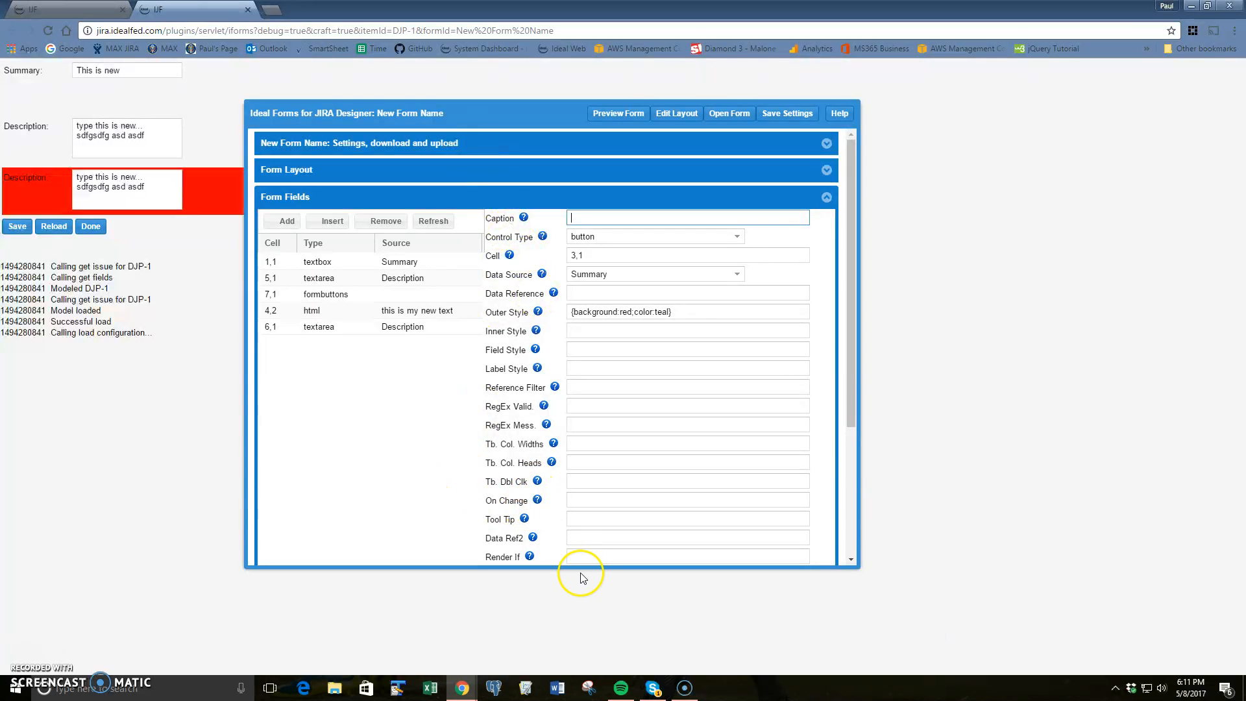
pyautogui.moveTo(566, 569); pyautogui.dragTo(565, 609)
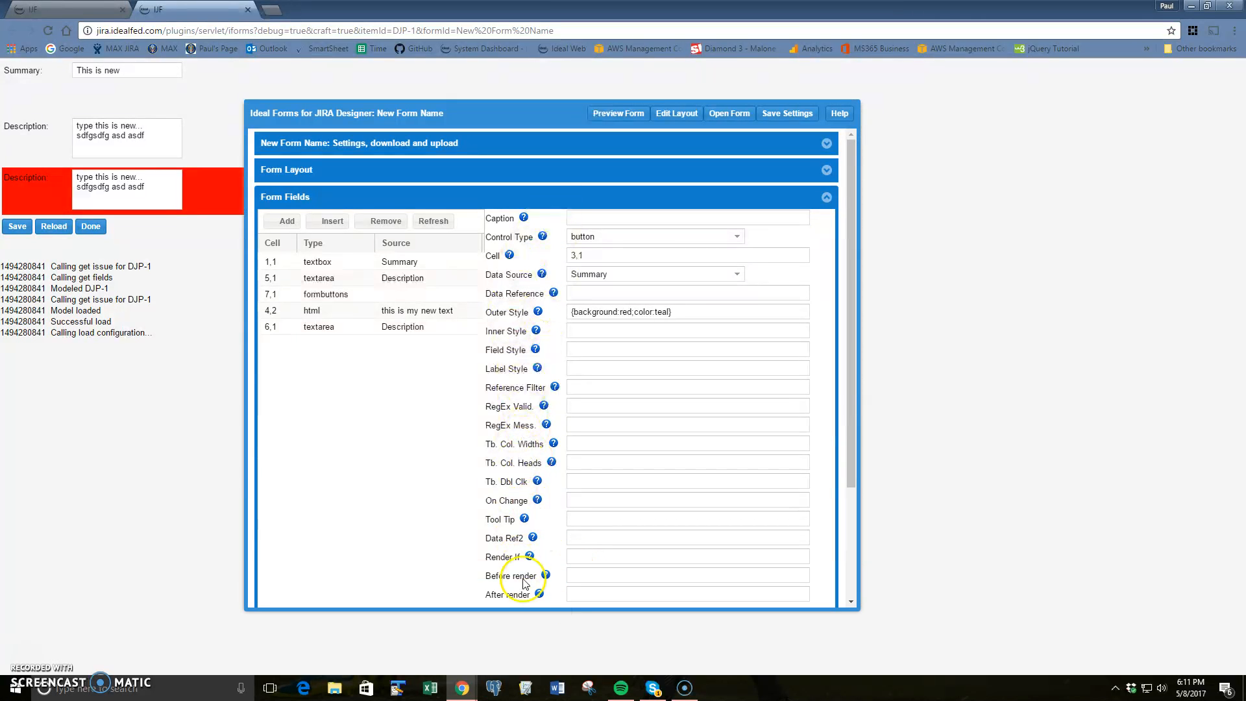